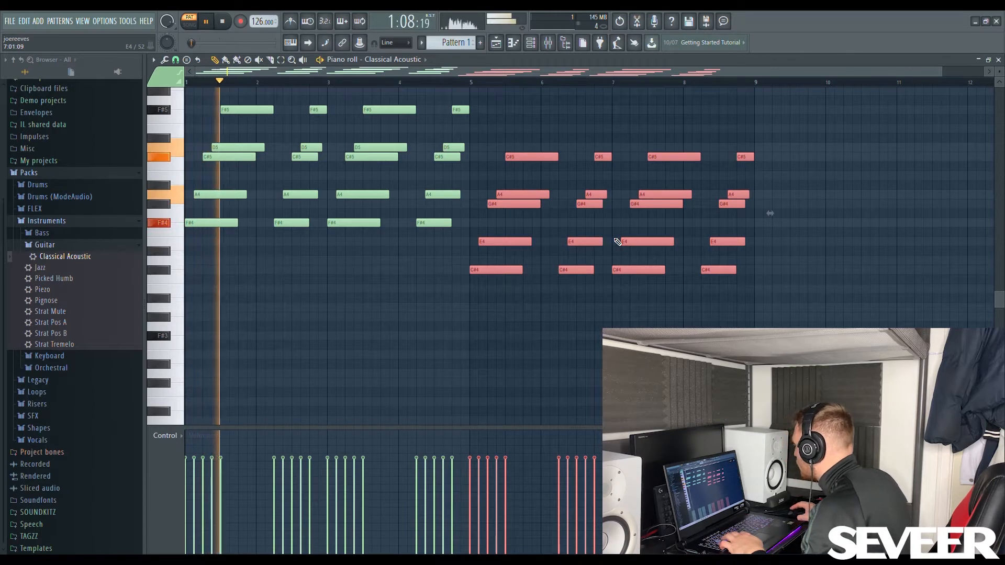
- Review the high melody notes over bars 5 to 8 of the Classical Acoustic part during playback
scroll(596, 246, up, 3)
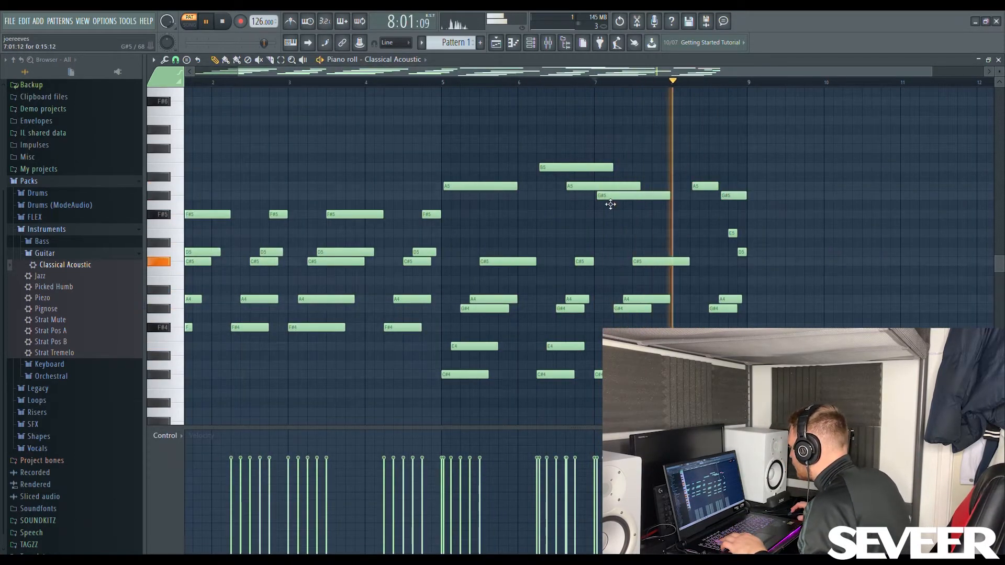
drag(609, 205, 611, 205)
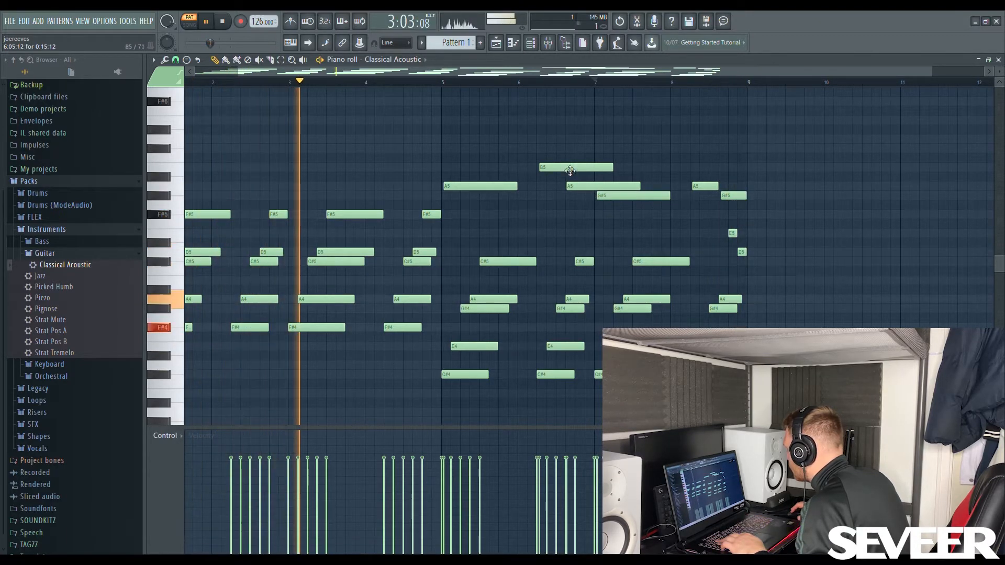
ctrl+scroll(559, 165, up, 3)
ctrl+scroll(372, 190, up, 2)
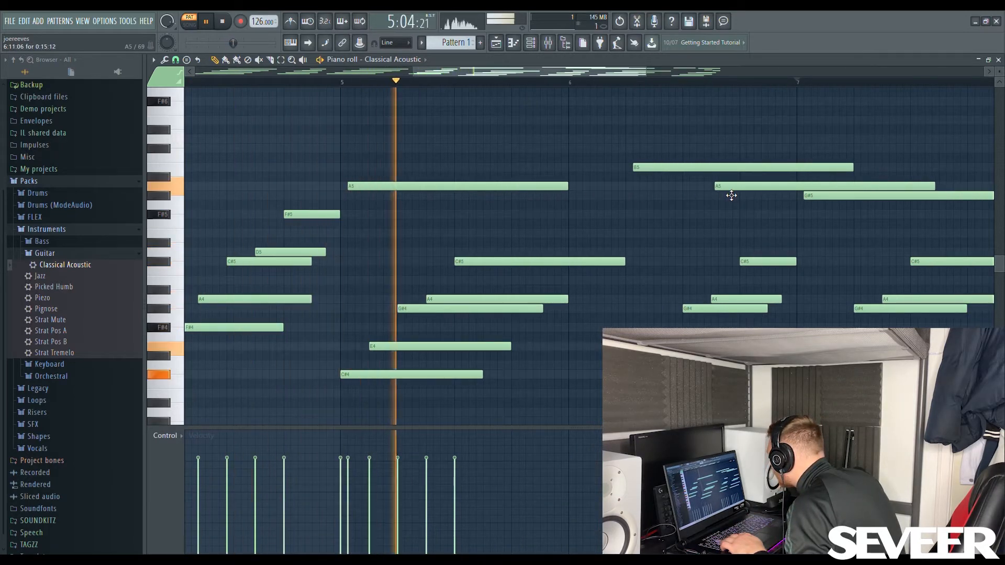
ctrl+scroll(864, 212, down, 3)
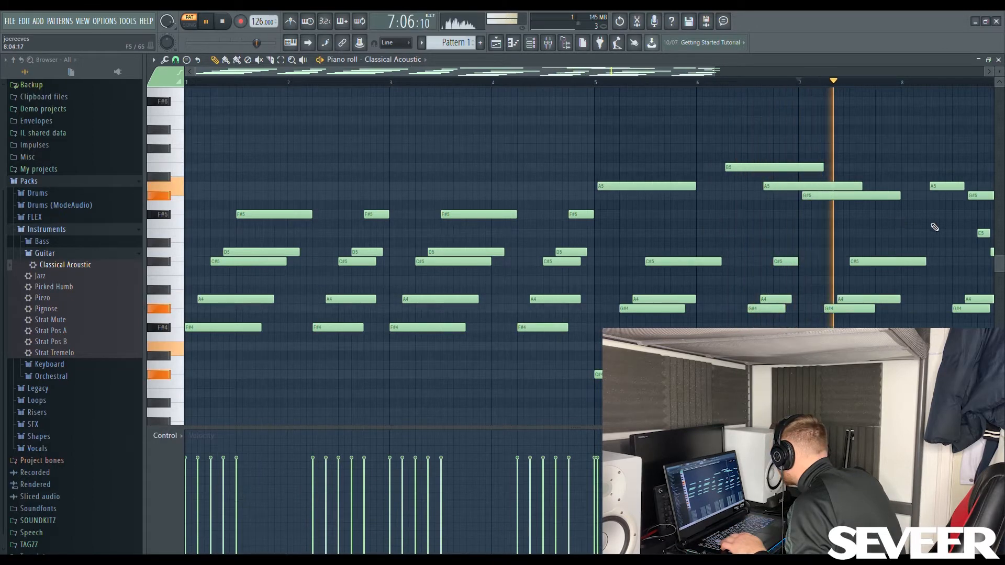
ctrl+scroll(889, 204, up, 3)
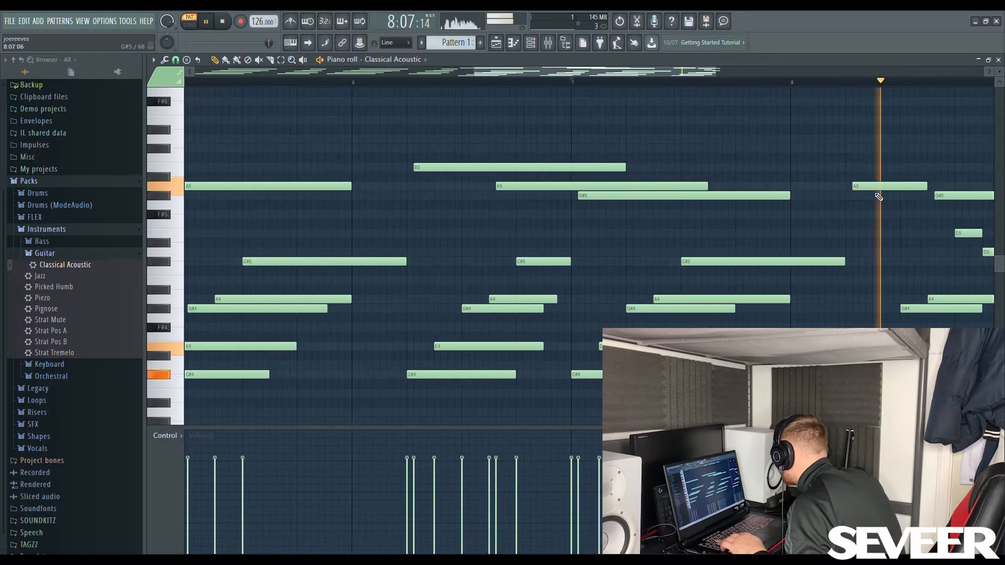
ctrl+scroll(960, 214, down, 3)
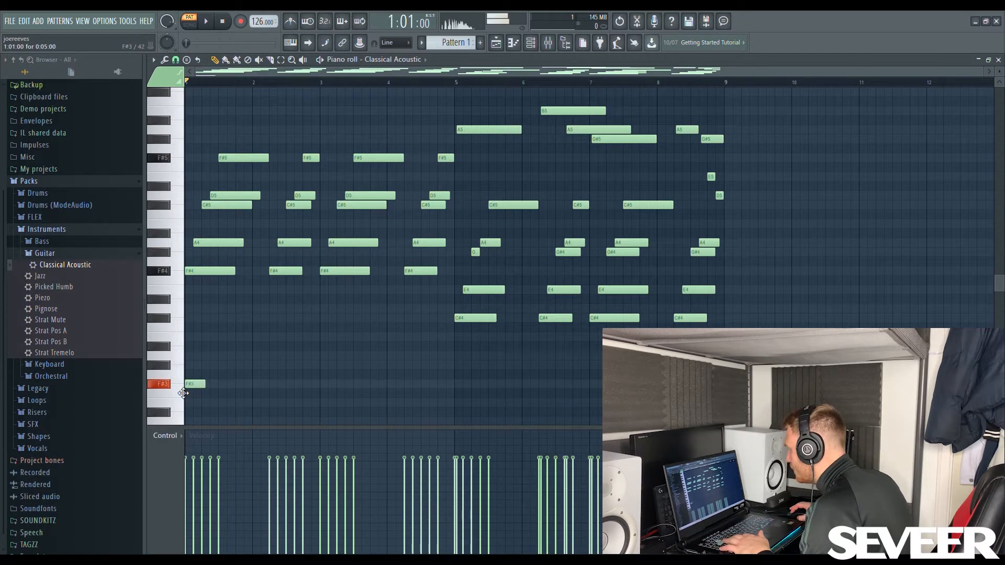
- Build the bass line with two-bar F#3 notes in bars 1 to 4 and two-bar C#3 notes in bars 5 to 8
key(space)
drag(207, 390, 323, 391)
ctrl+click(311, 386)
key(ctrl+b)
drag(460, 400, 307, 384)
drag(312, 384, 582, 383)
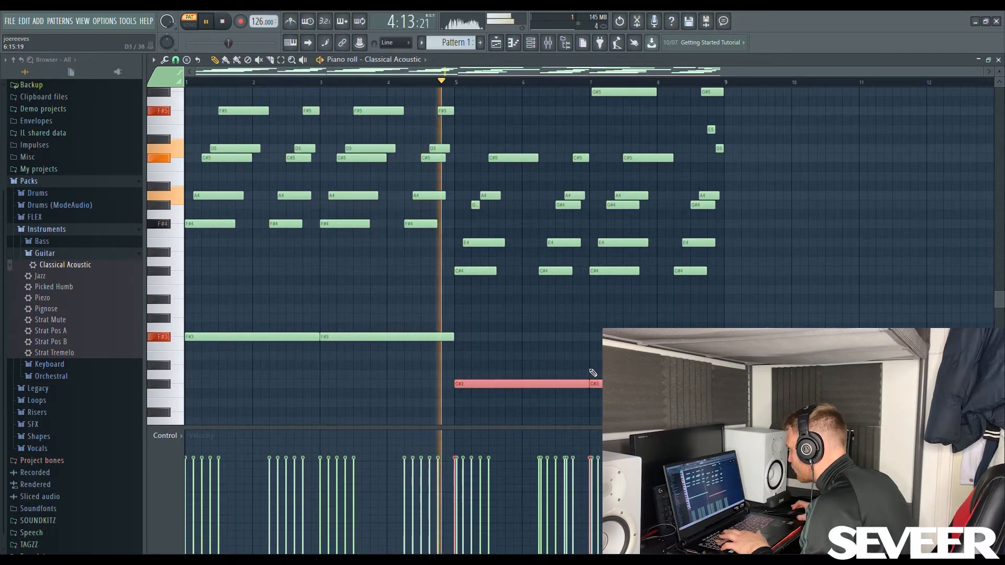
scroll(393, 256, up, 3)
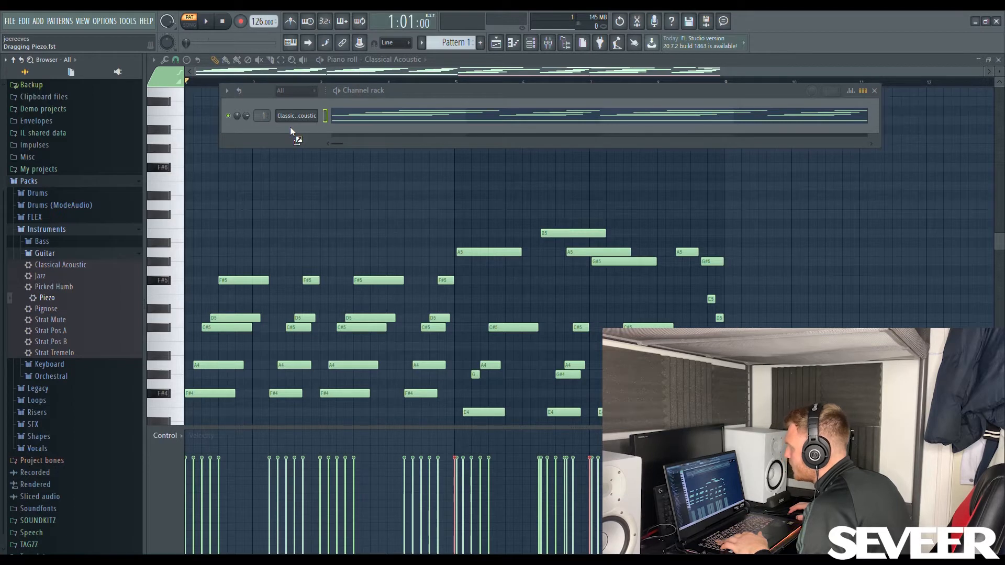
- Add the Piezo guitar as a channel and write its descending C#6, B5, A5, G#5 phrase in bars 3 and 4
drag(291, 131, 292, 132)
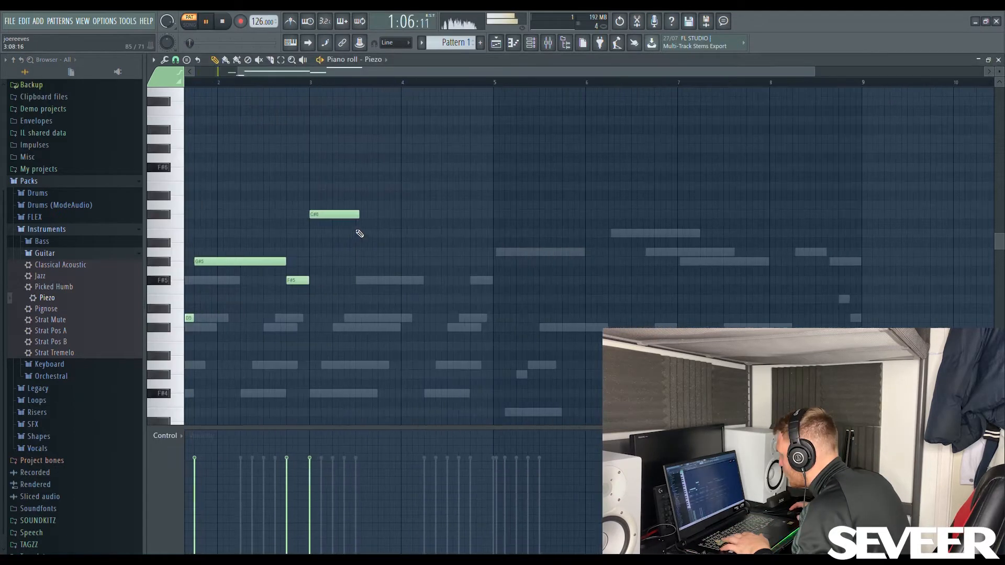
drag(358, 216, 381, 222)
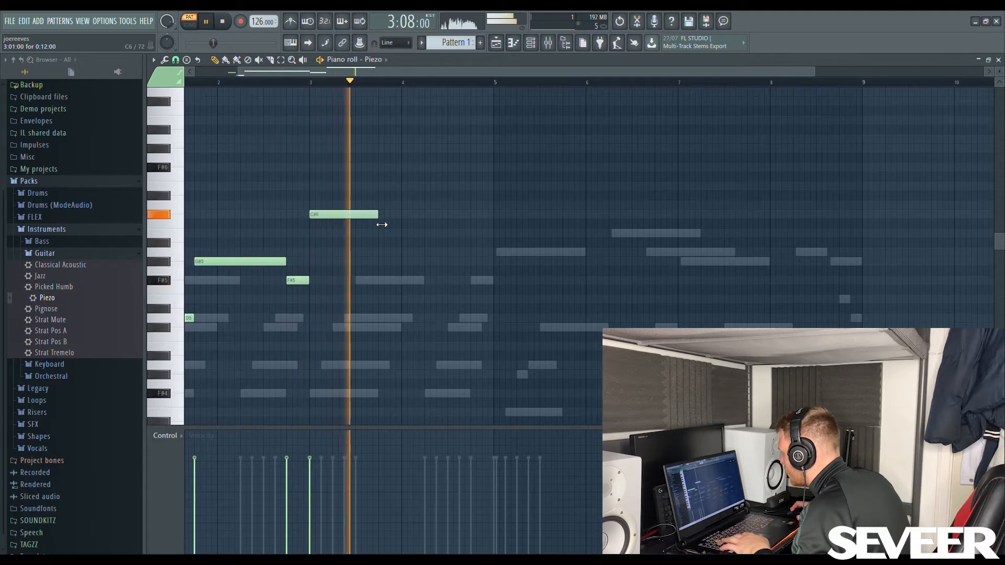
click(385, 236)
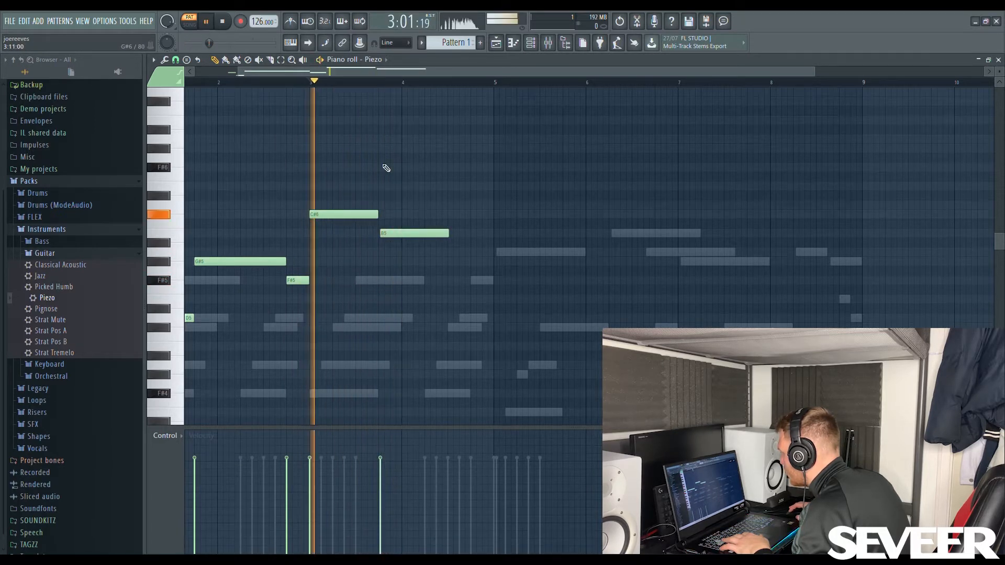
drag(363, 241, 354, 238)
click(384, 256)
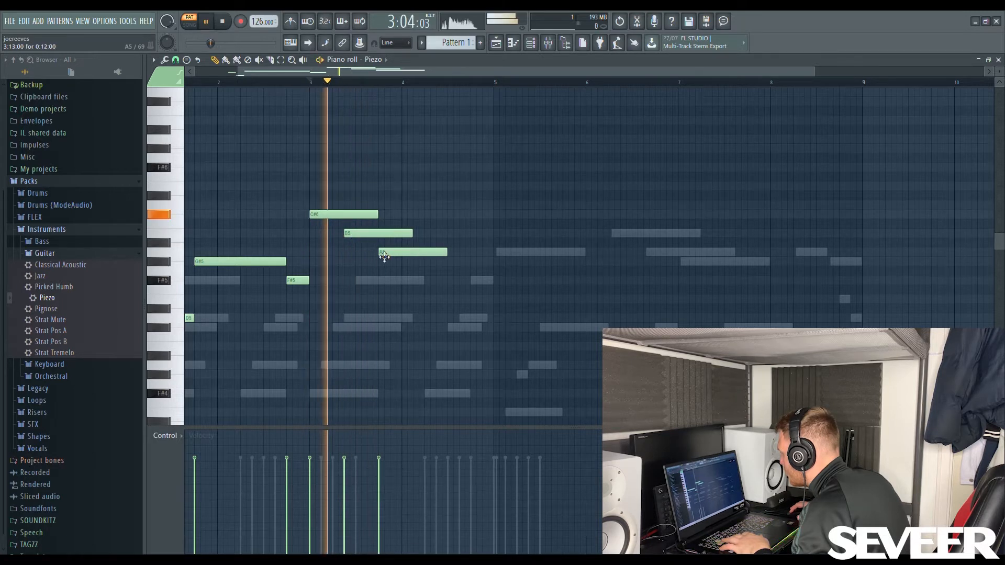
click(430, 263)
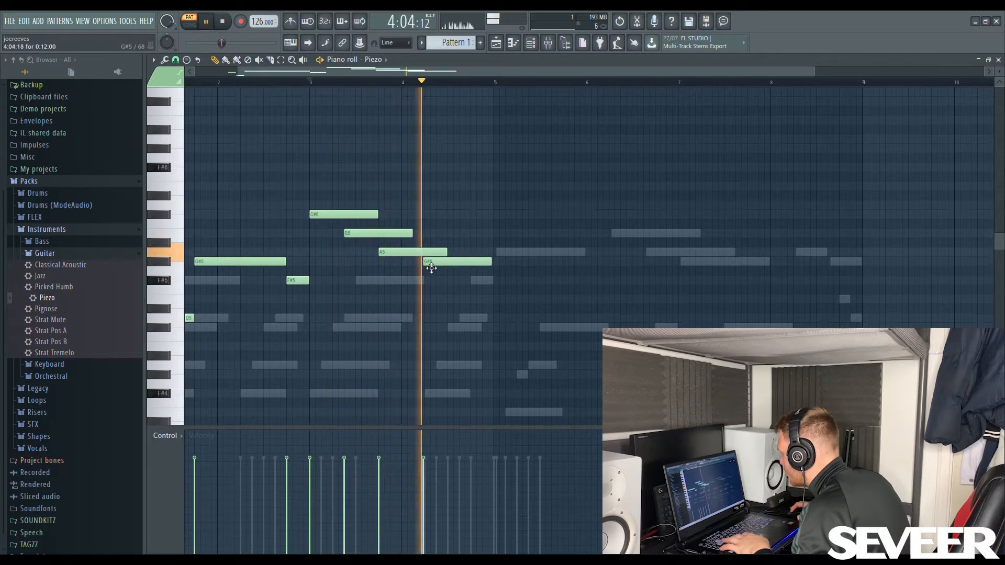
- Apply legato to the four descending Piezo notes and duplicate the phrase into bars 5 to 8
key(space)
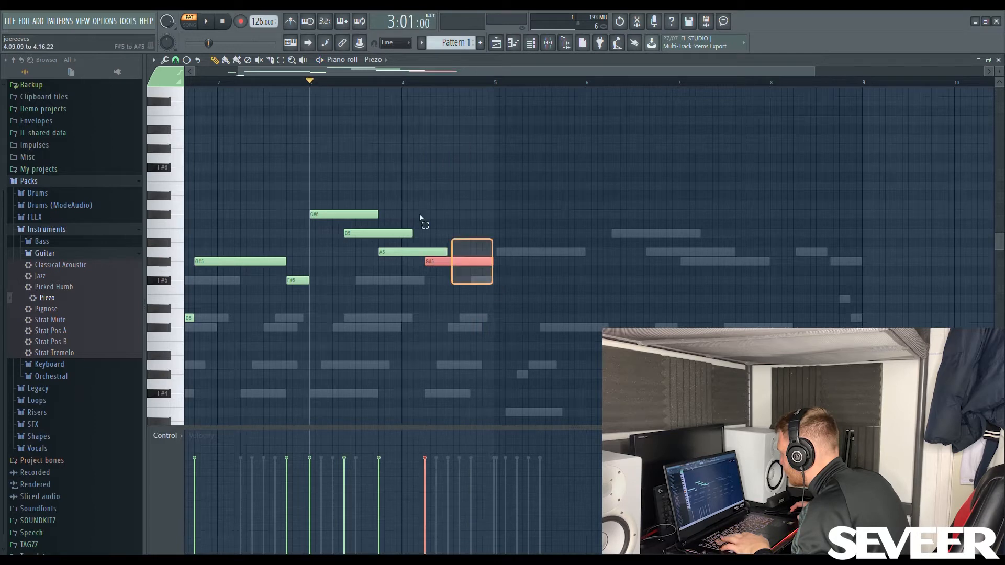
drag(420, 217, 352, 168)
key(ctrl+l)
scroll(555, 318, down, 2)
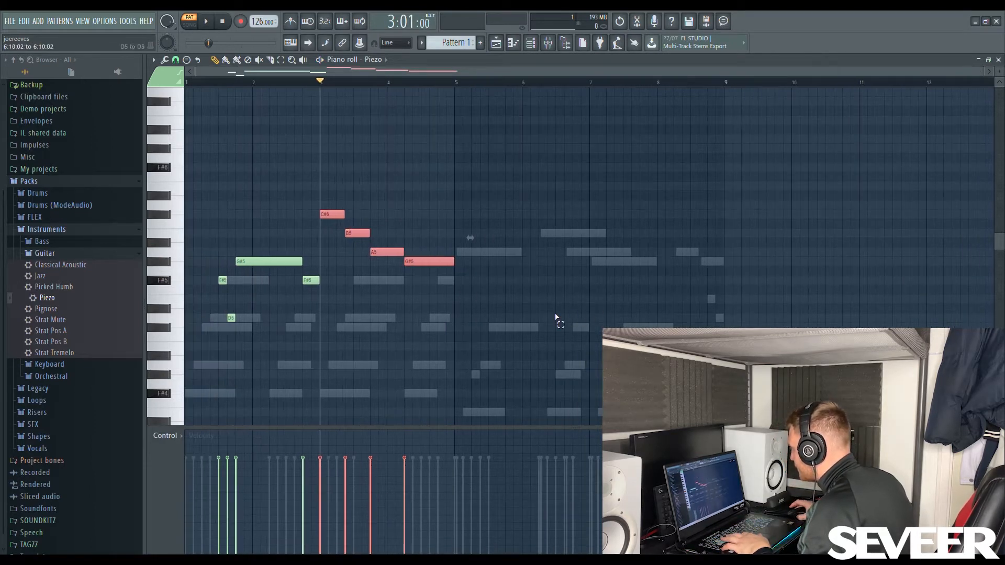
key(ctrl+b)
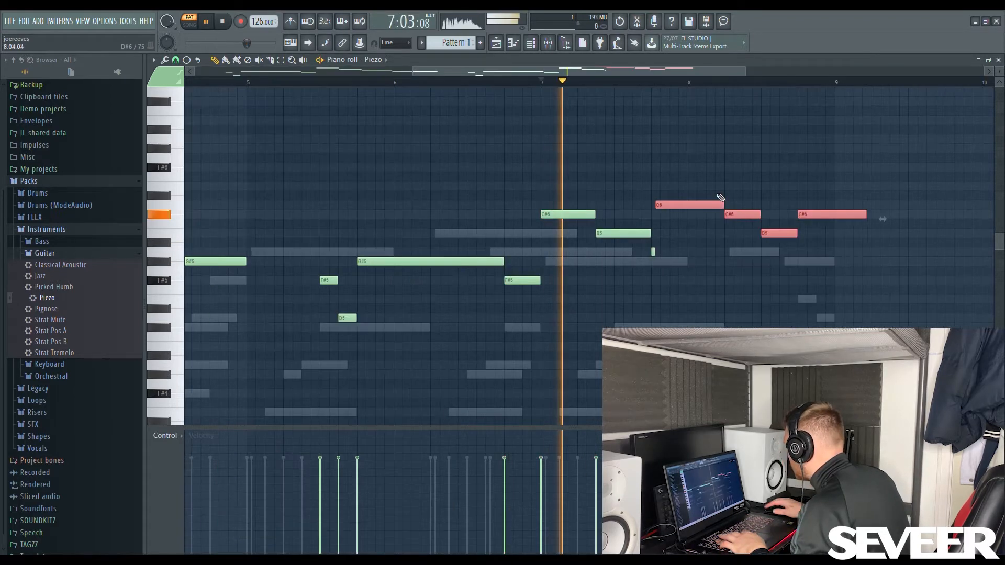
- Trim the final Piezo C#6 to the end of bar 8 and start the C#6 following D6 earlier
ctrl+click(852, 226)
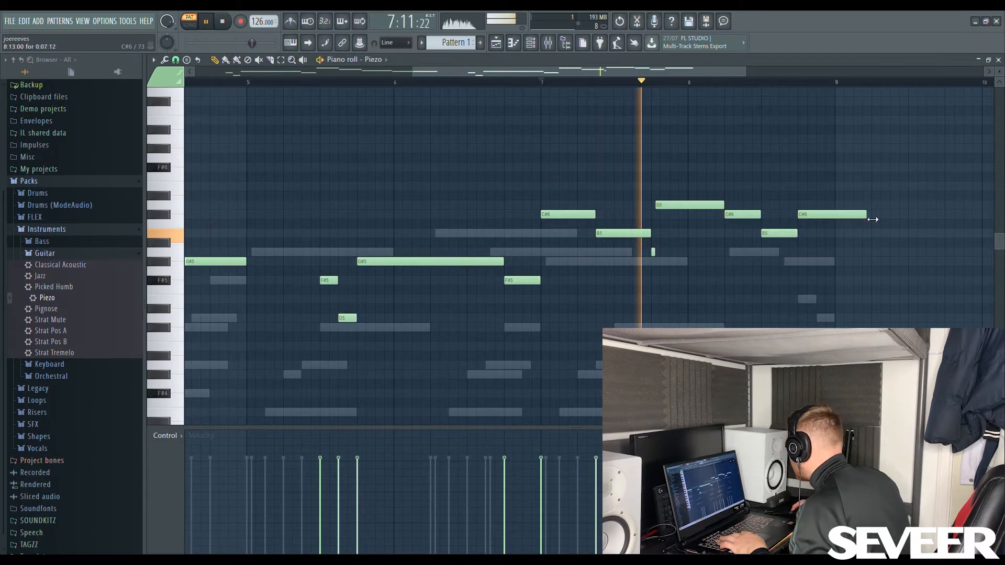
drag(871, 220, 836, 221)
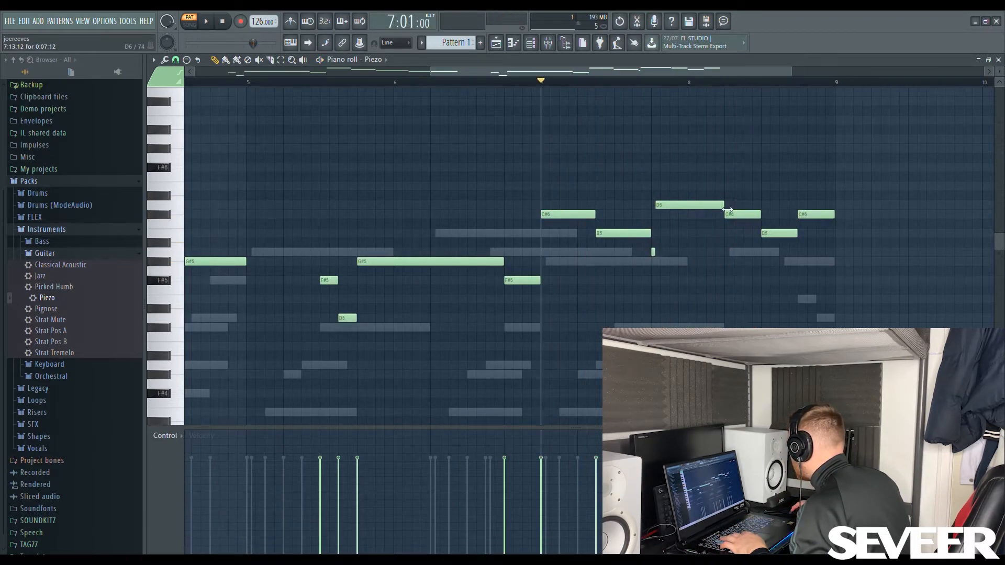
key(space)
drag(738, 215, 720, 219)
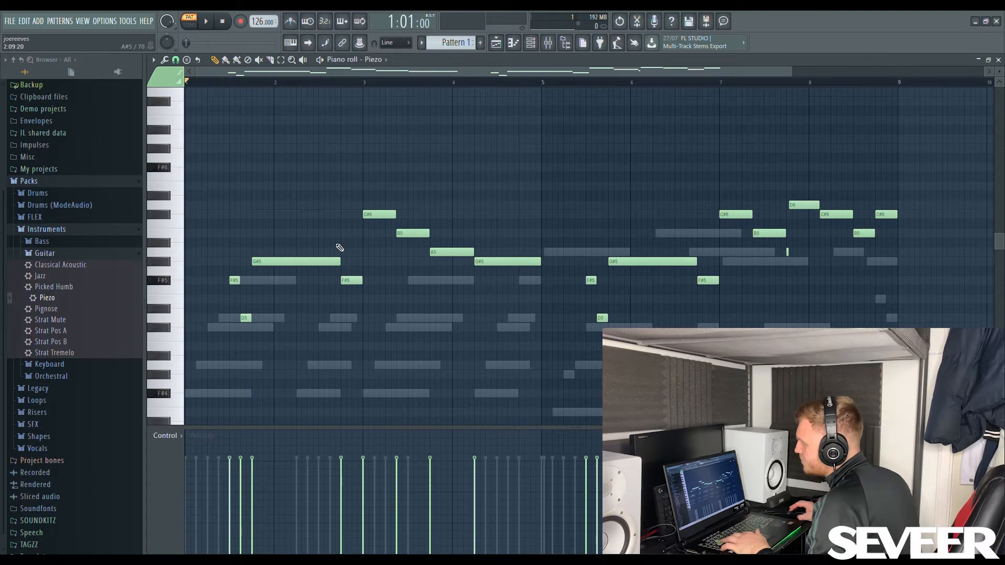
key(space)
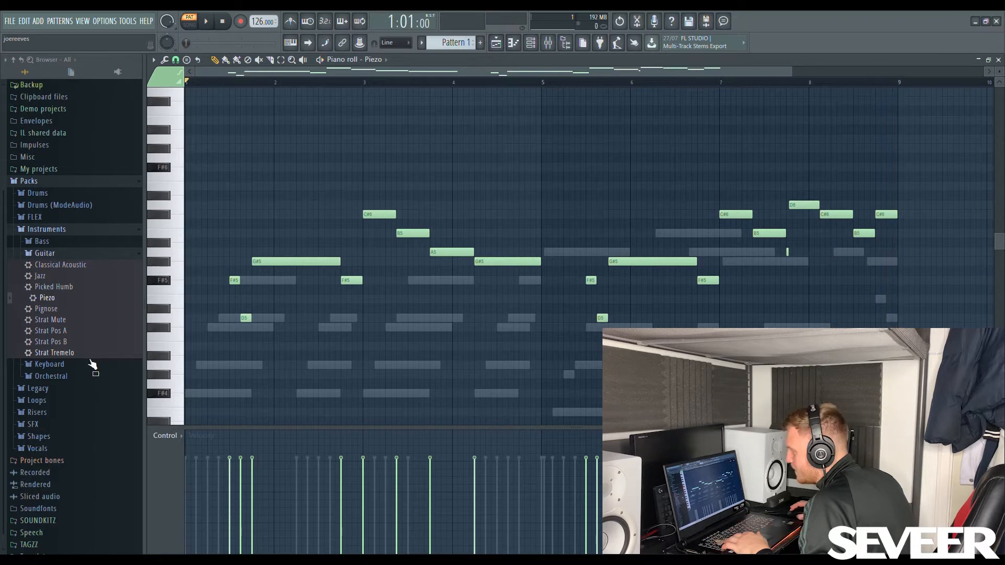
- Add a Flute channel and write its four-bar melody from F#4, A4, B4, G#4 and C#5 notes
click(531, 42)
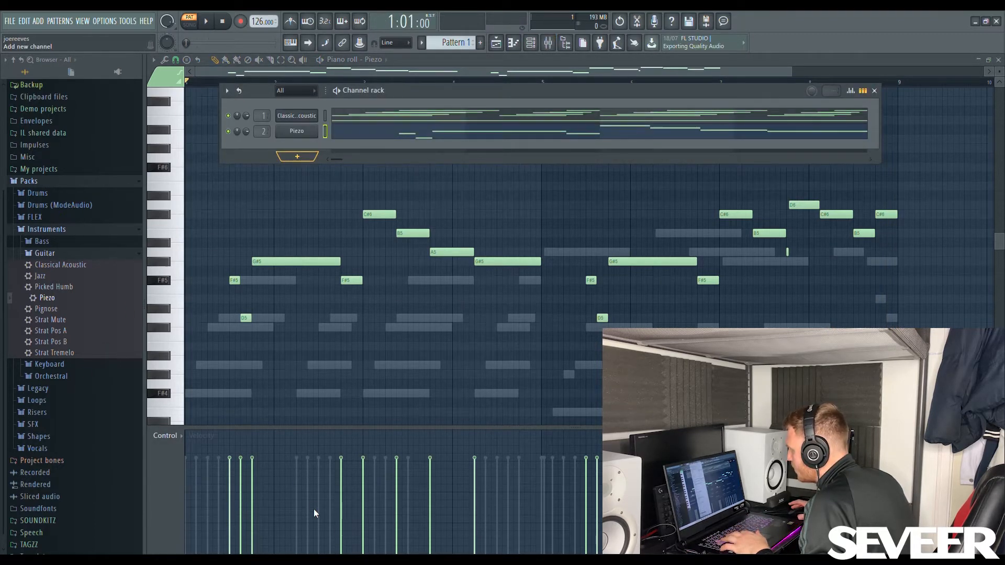
click(296, 131)
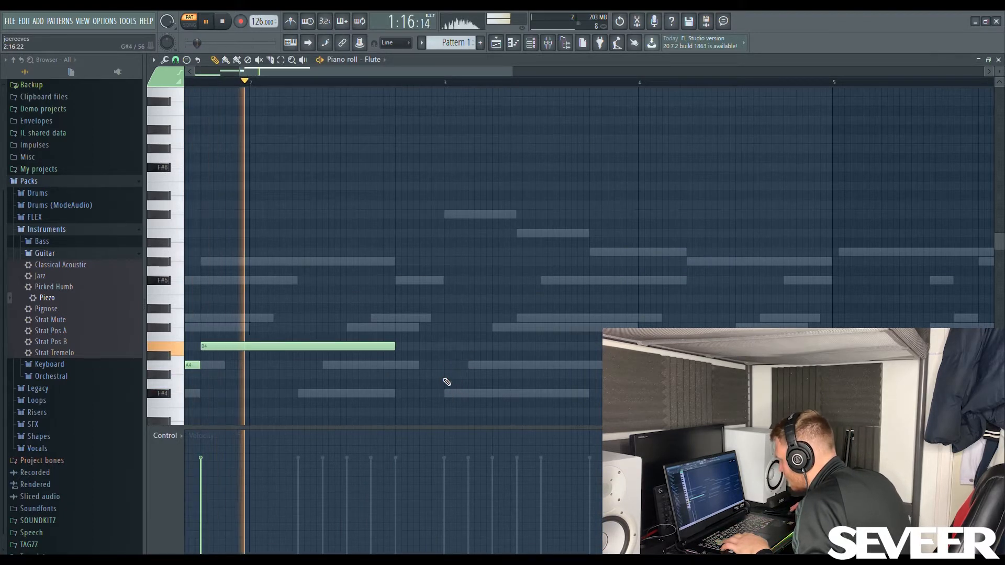
key(space)
click(401, 346)
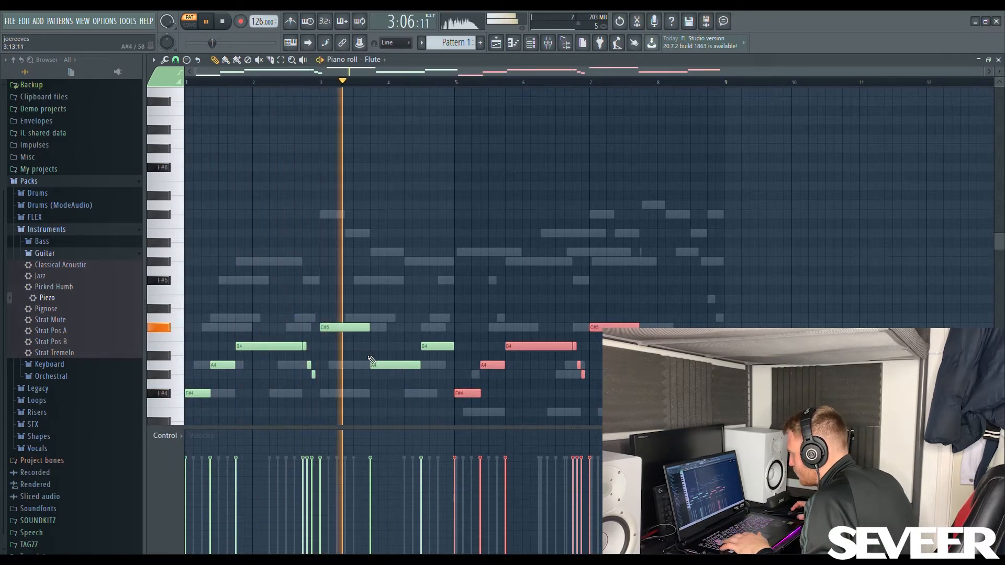
- Lengthen the short Flute G#4 note so that it reaches the C#5 at the start of bar 3
ctrl+scroll(326, 390, up, 2)
scroll(323, 388, up, 2)
drag(308, 375, 318, 377)
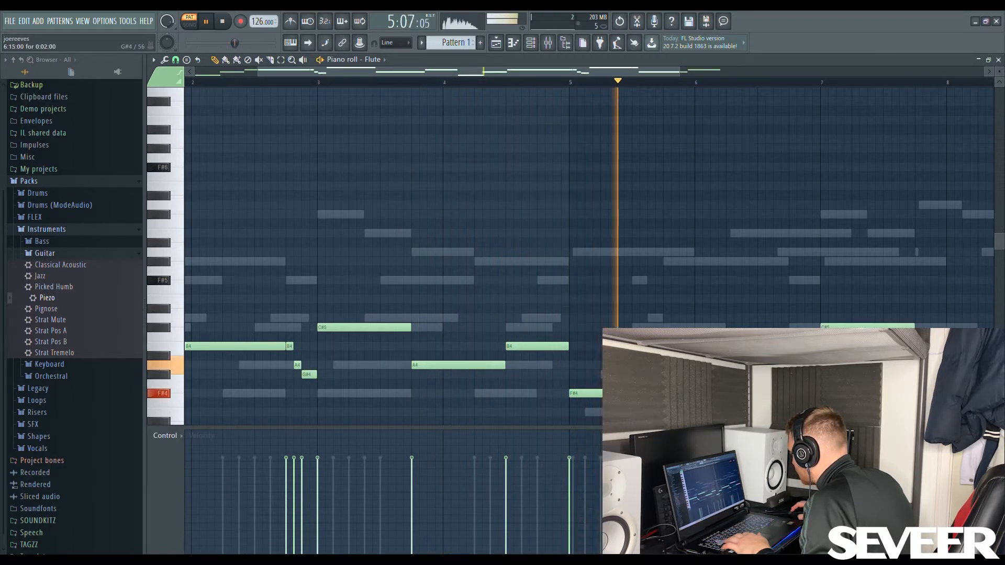
- Insert a D5 note between the last C#5 and B4 notes of the Flute melody, across bars 7 and 8
scroll(806, 374, down, 1)
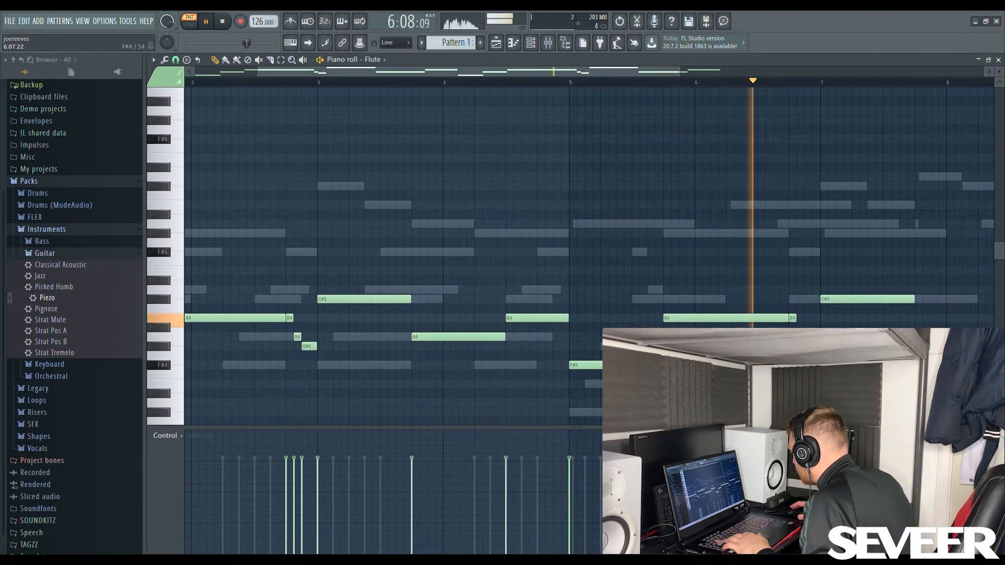
scroll(842, 361, up, 2)
scroll(842, 356, down, 3)
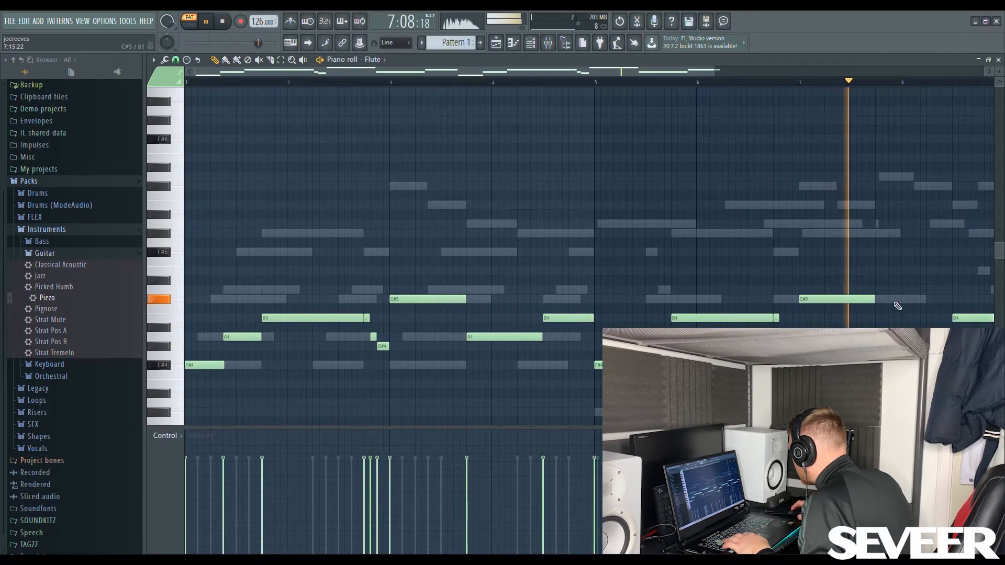
click(878, 295)
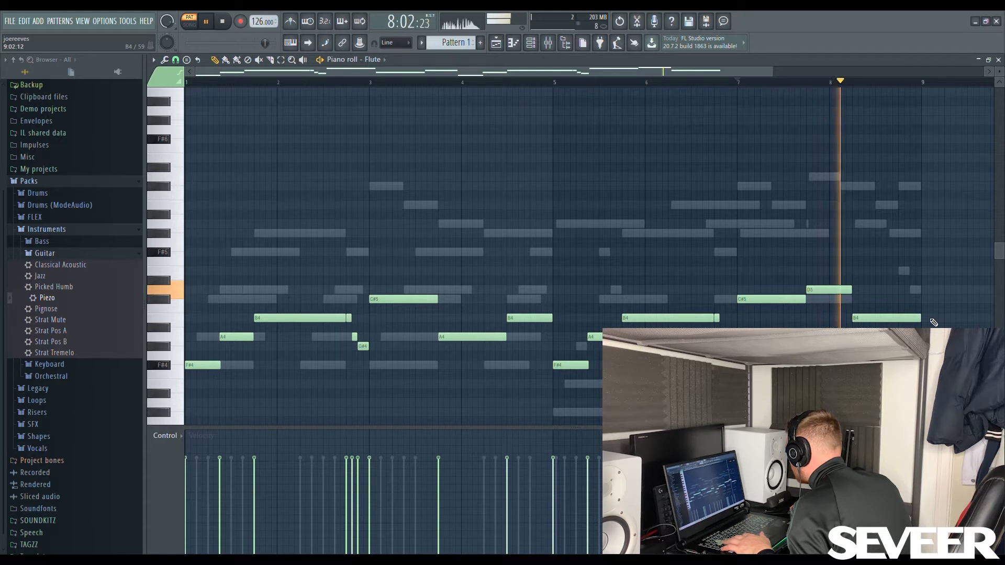
key(space)
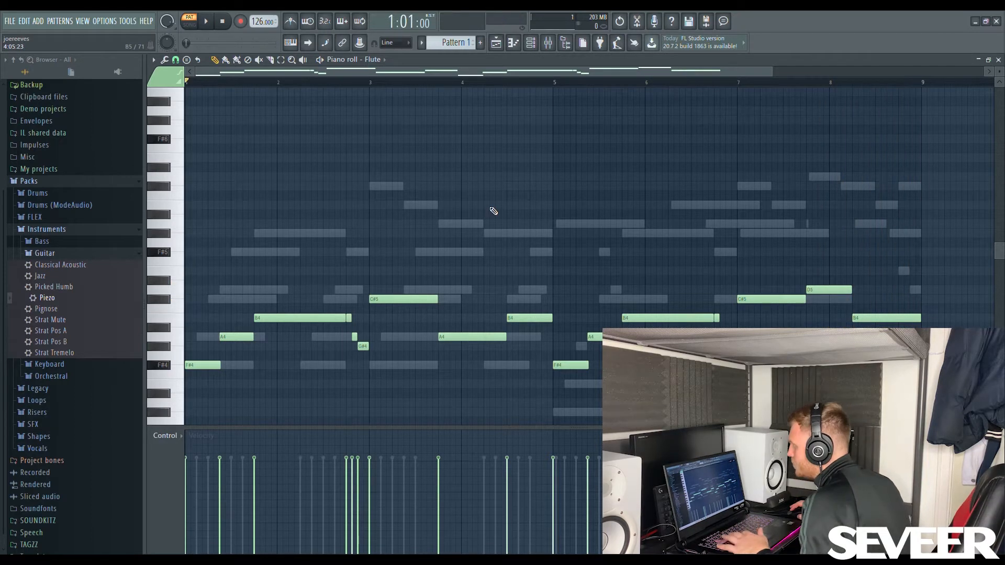
- Apply a Fruity parametric EQ 2 high-pass on mixer Insert 3 and adjust the panning of Inserts 2 and 3, with Insert 2 about 9% left
click(531, 44)
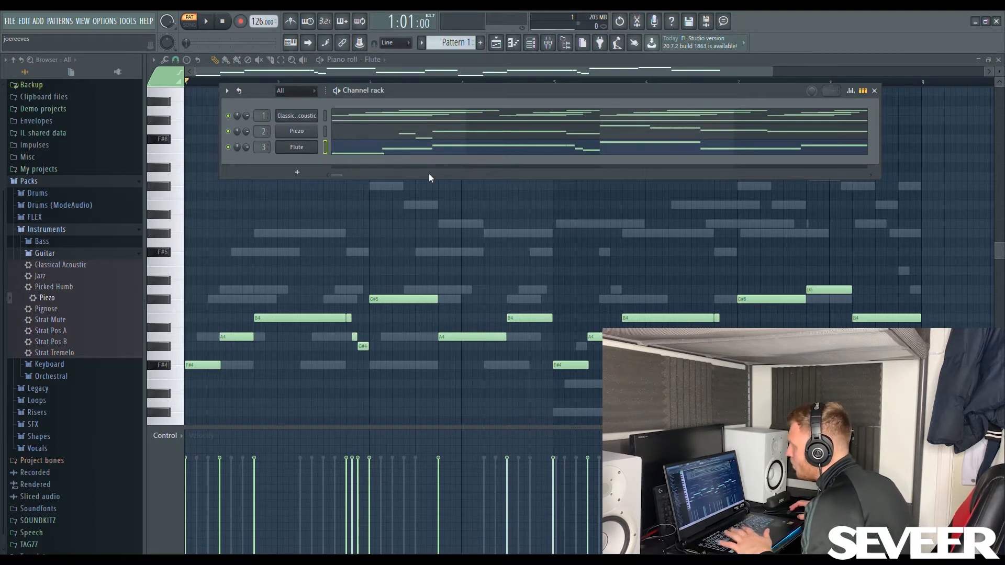
key(F6)
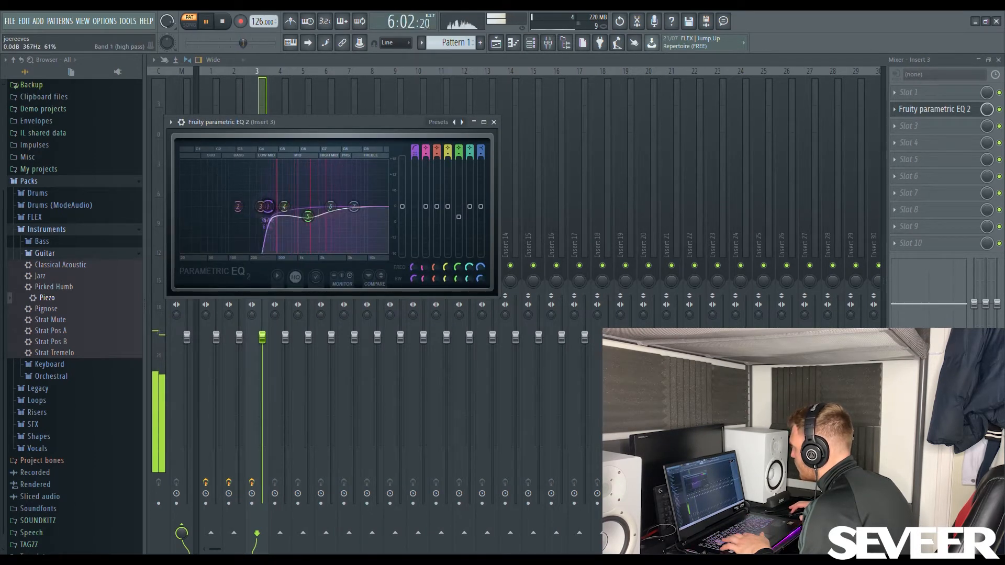
drag(485, 154, 478, 156)
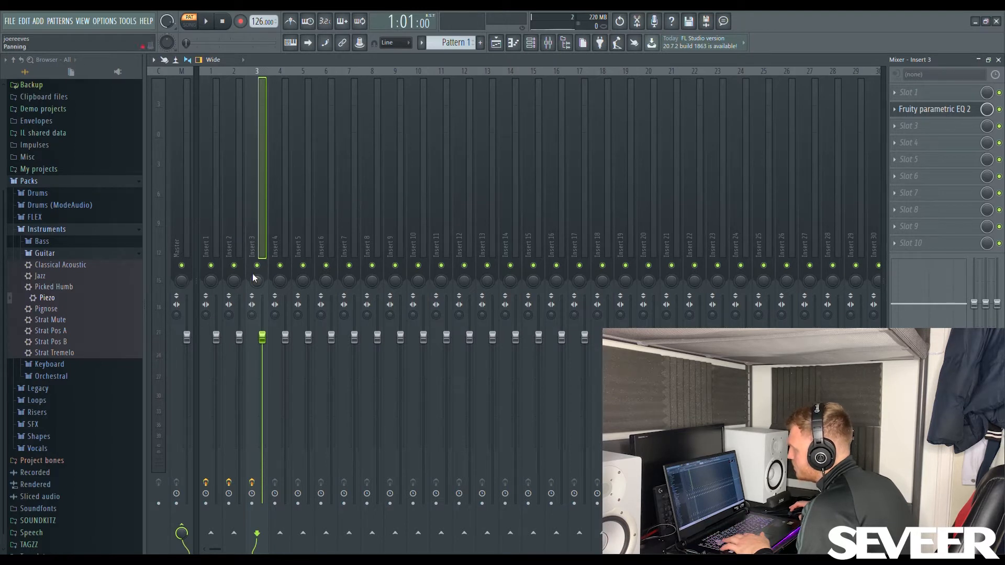
click(236, 282)
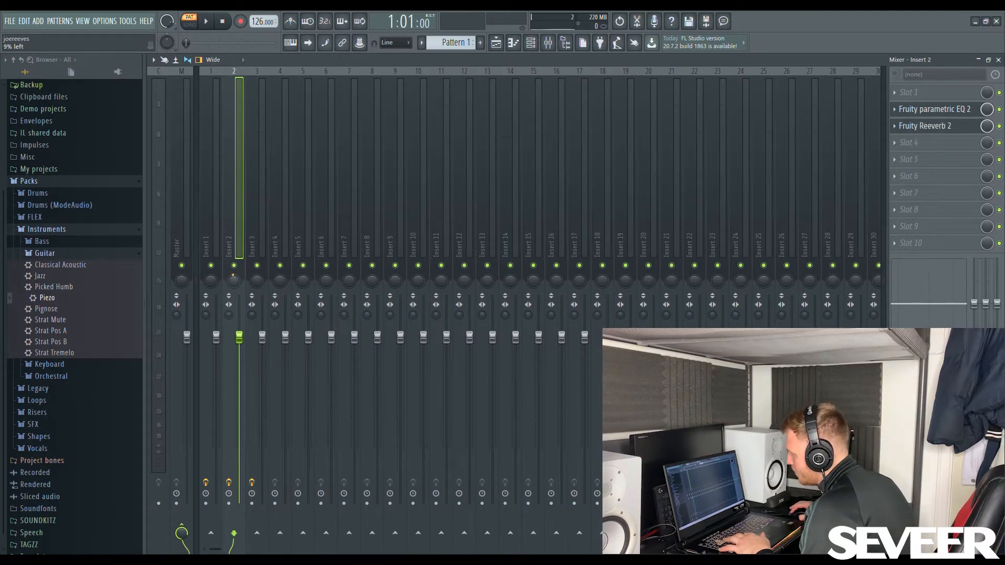
click(258, 283)
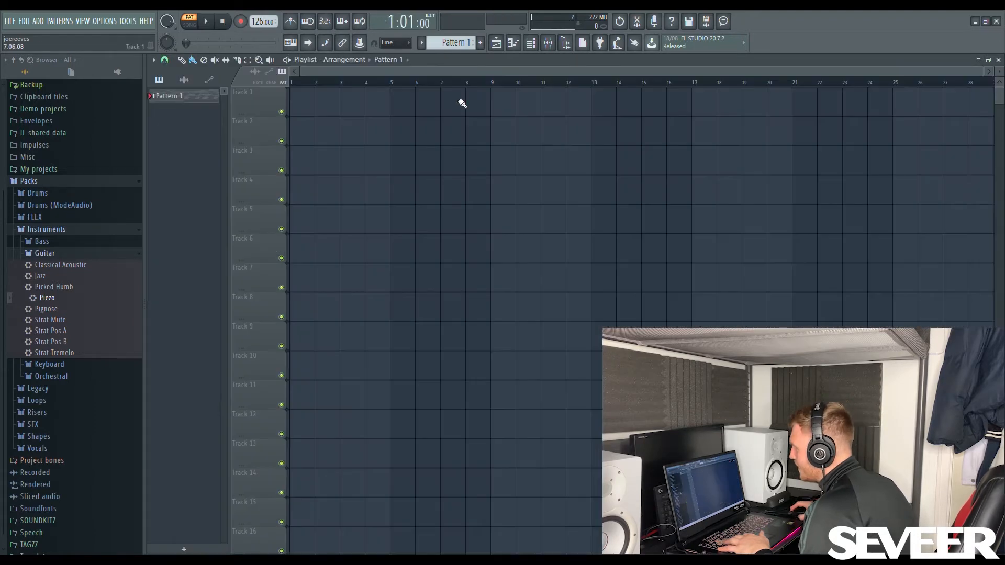
- Load the Revolver 808 from the !xSEVEER GO2 kit and write F#5 notes in bars 1 to 4 and C#5 notes in bars 5 to 8
click(531, 46)
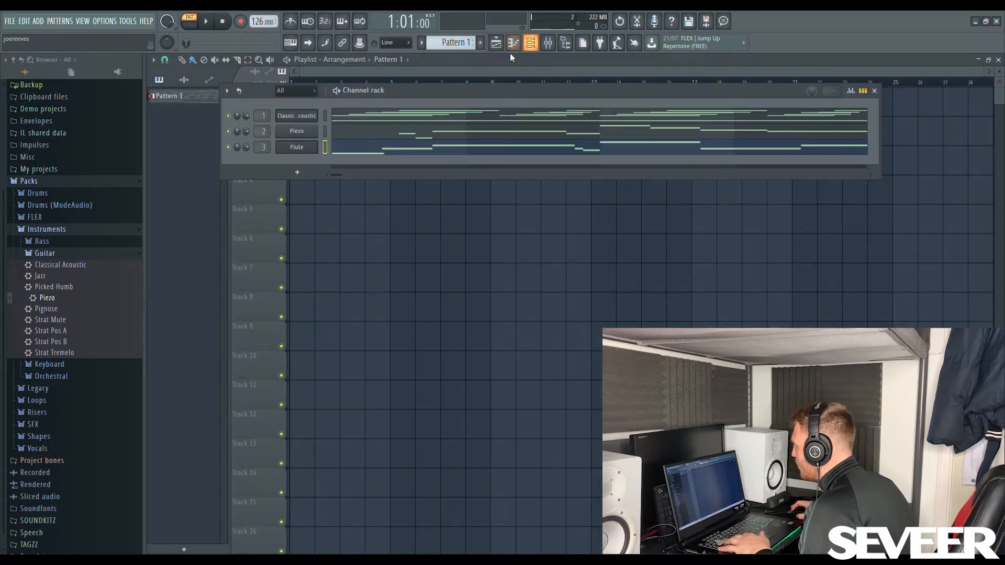
click(88, 255)
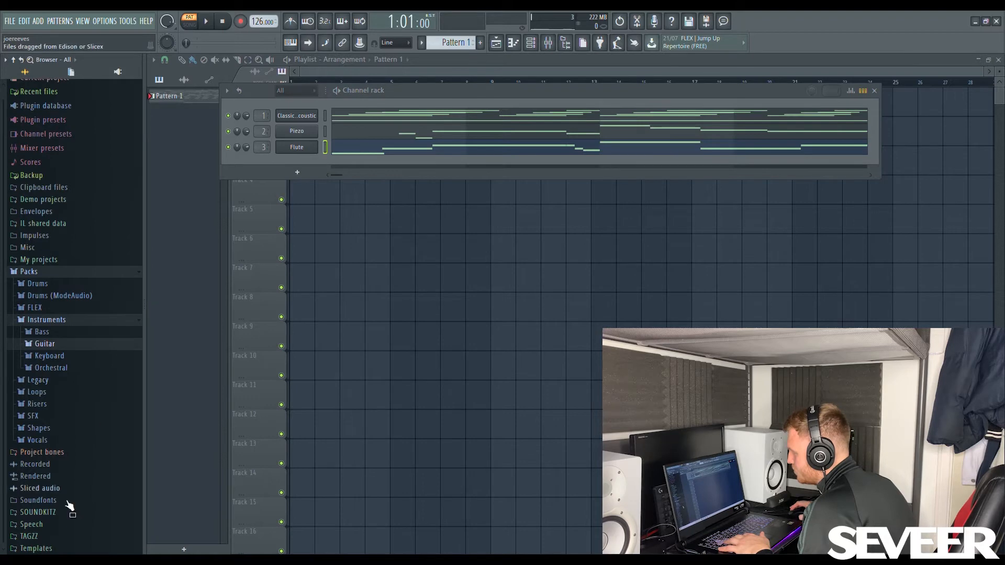
click(59, 524)
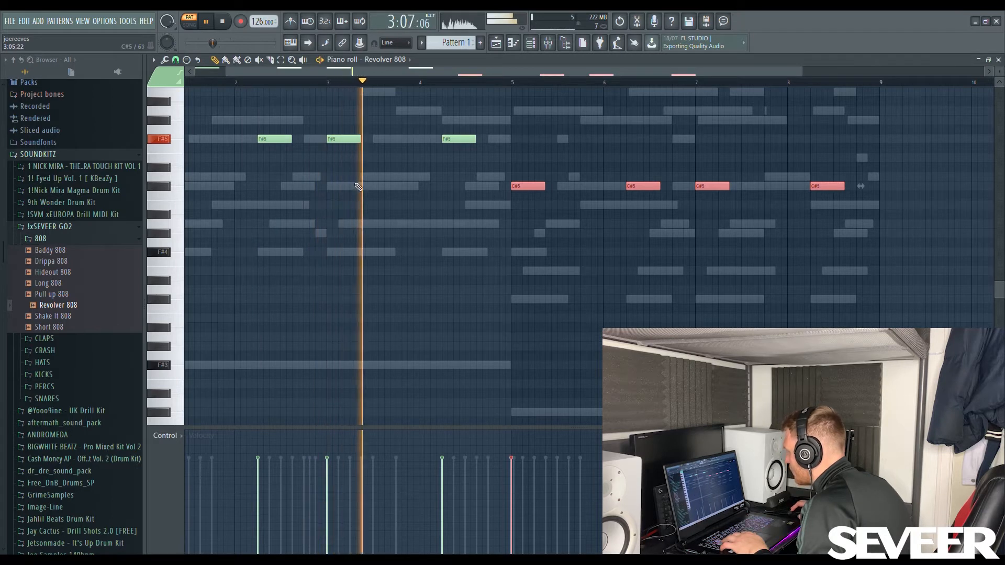
- Add an F#5 note at the end of bar 4 and extra C#5 notes through bars 7 and 8 of the 808 line, and play it back
click(479, 140)
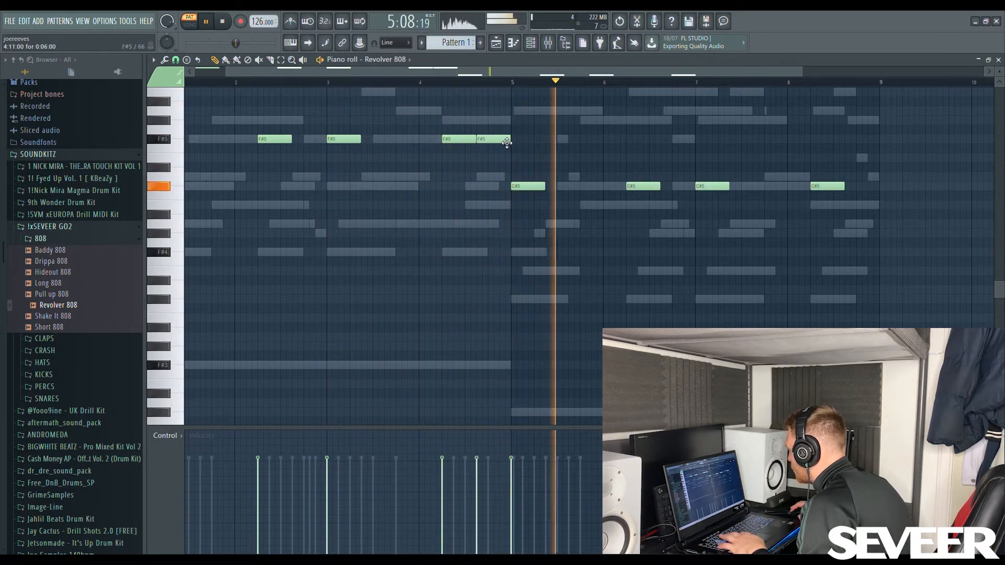
click(850, 186)
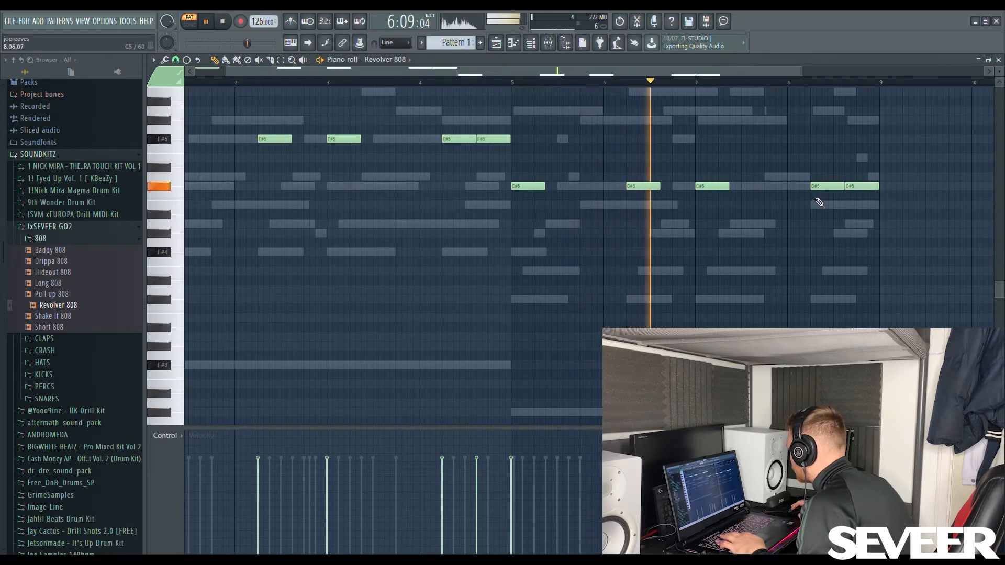
click(743, 187)
click(787, 190)
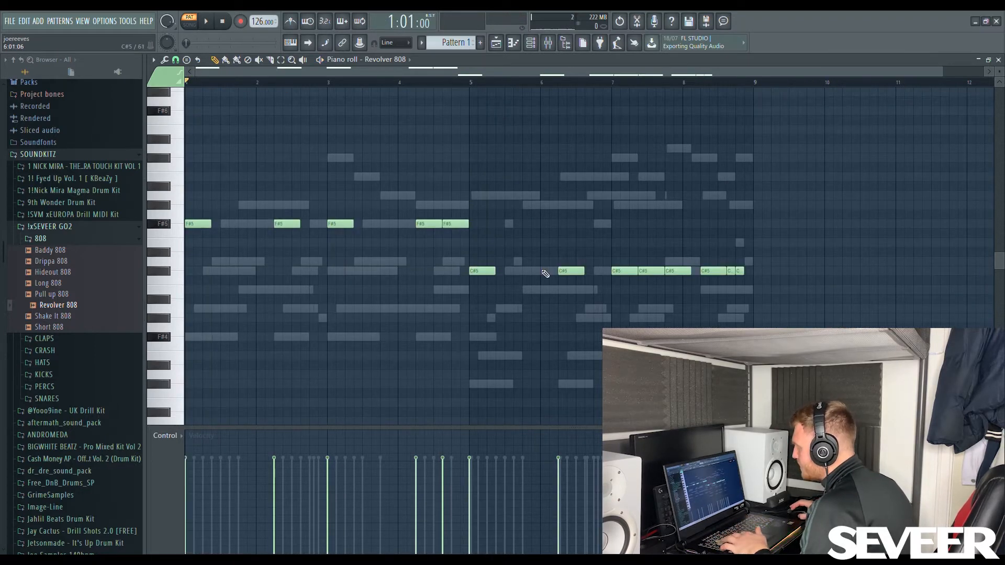
key(space)
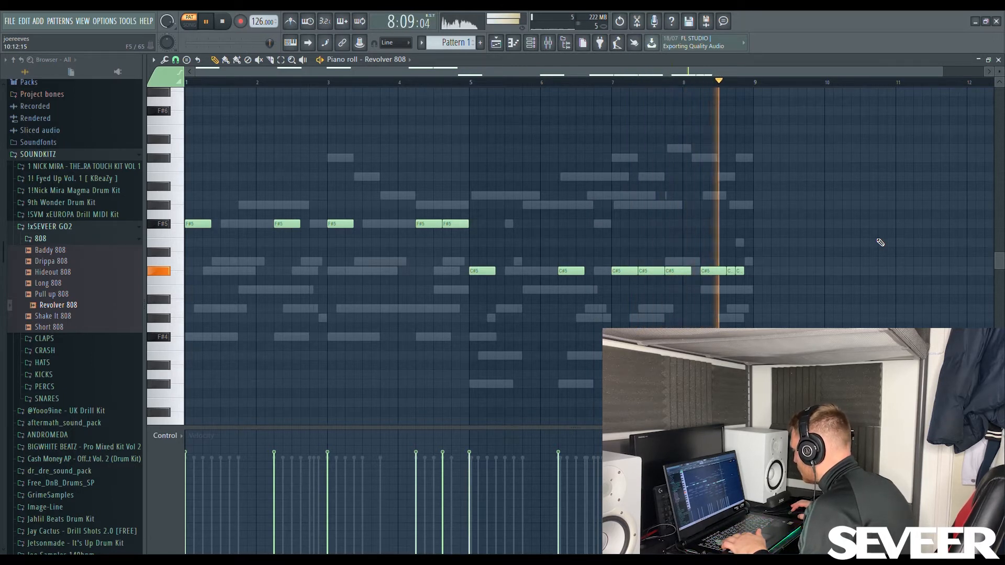
key(space)
- Place a short 808 note an octave up on F#6 at the end of bar 4 and a short C#5 note early in bar 8
key(F6)
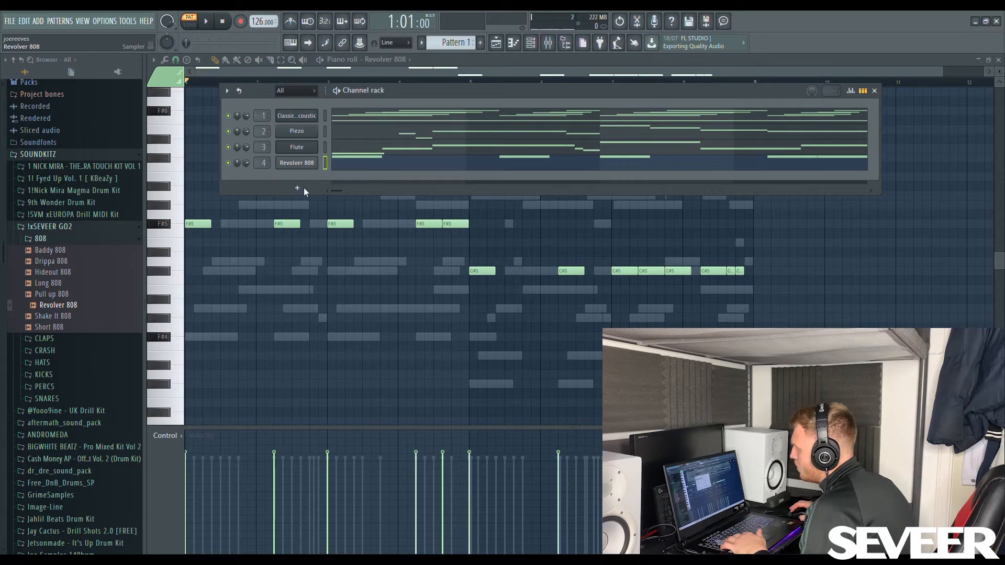
click(548, 44)
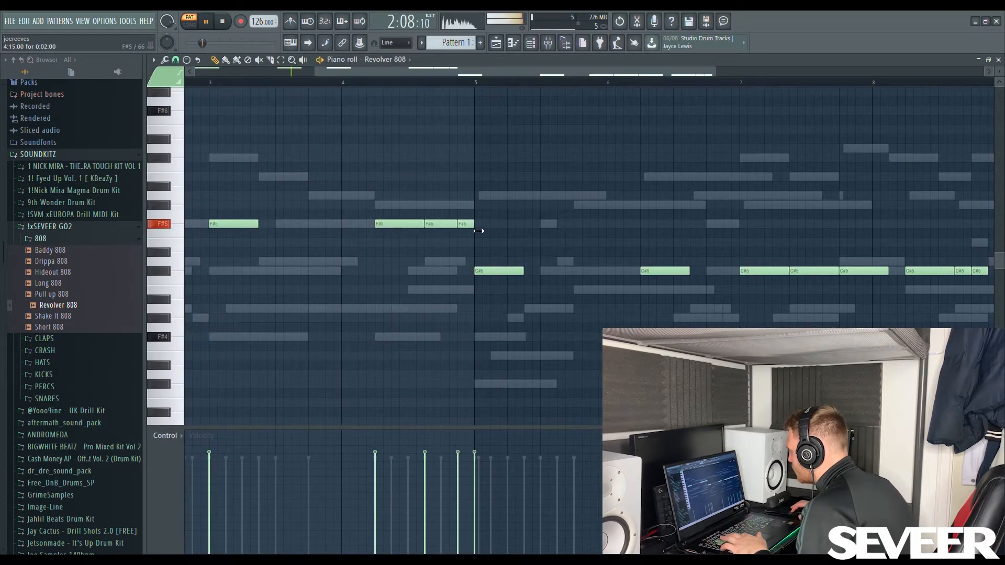
key(ctrl+Up)
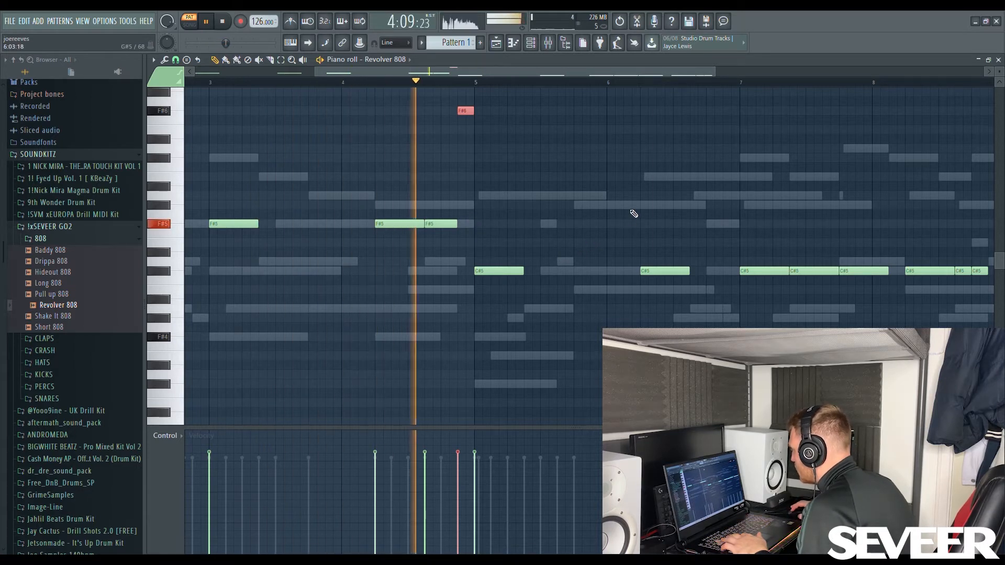
scroll(754, 283, down, 2)
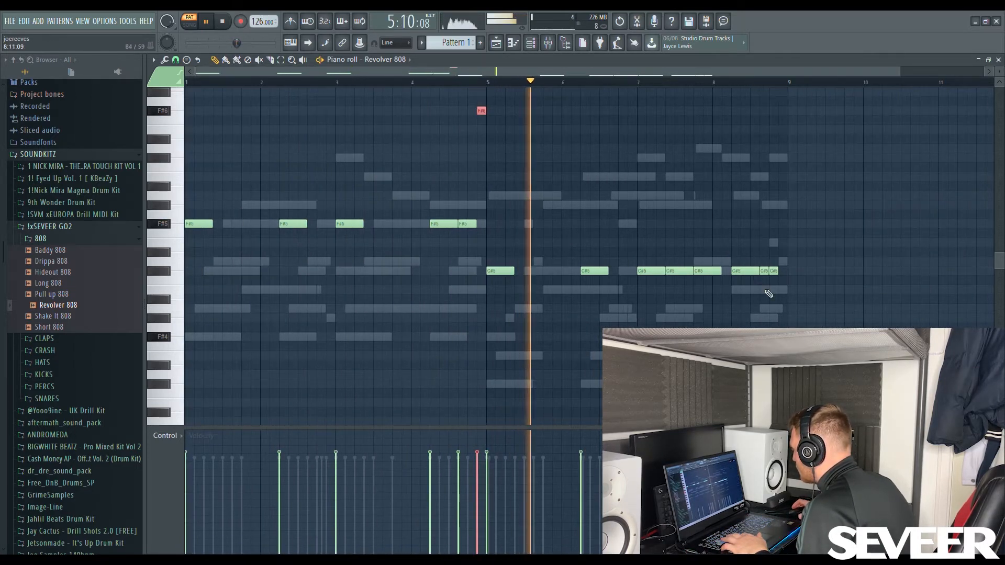
scroll(768, 293, up, 2)
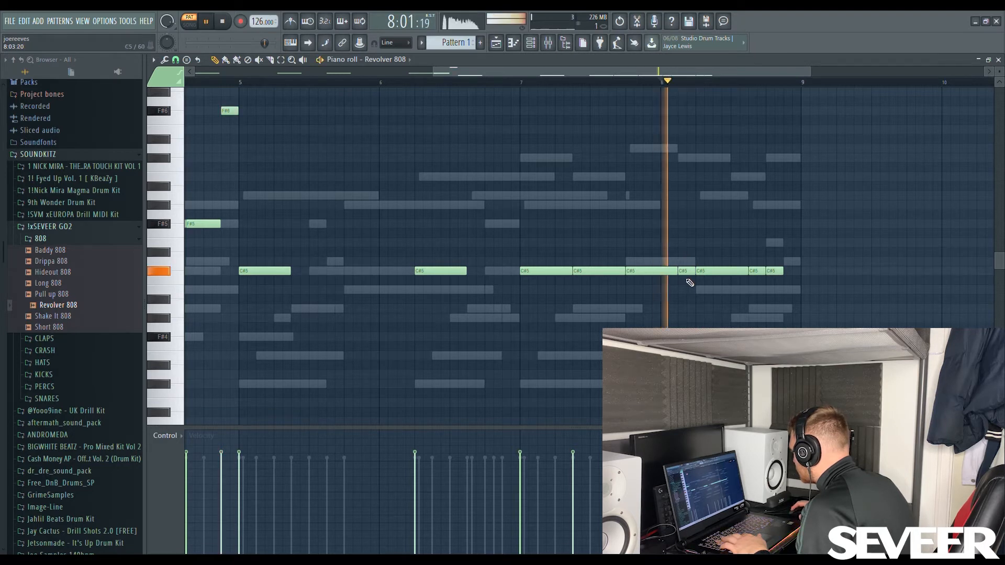
- Finish bar 8 of the 808 line with a C#6 note, divide the short C#5 before it into quicker hits, and play the line back
click(523, 84)
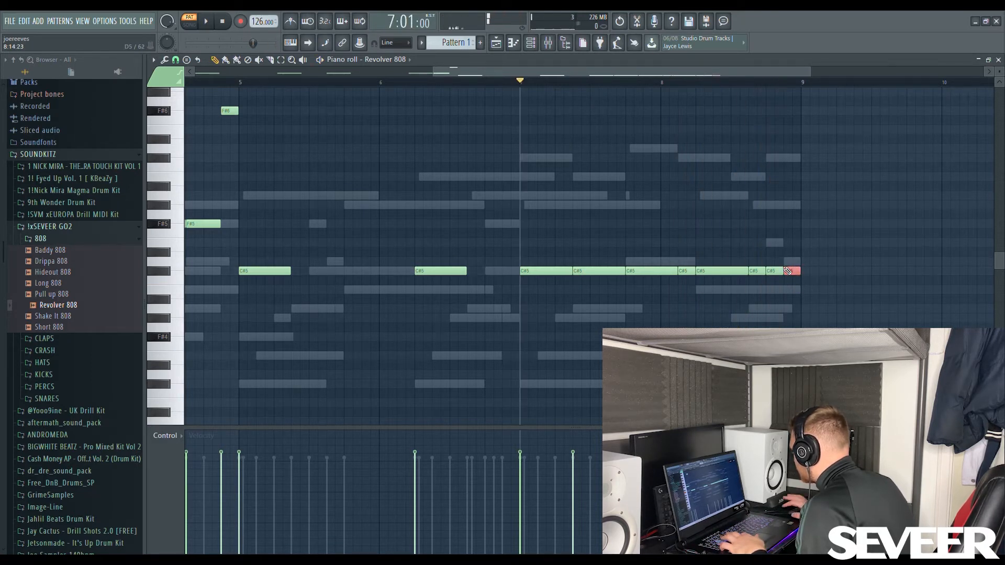
key(space)
scroll(777, 278, up, 3)
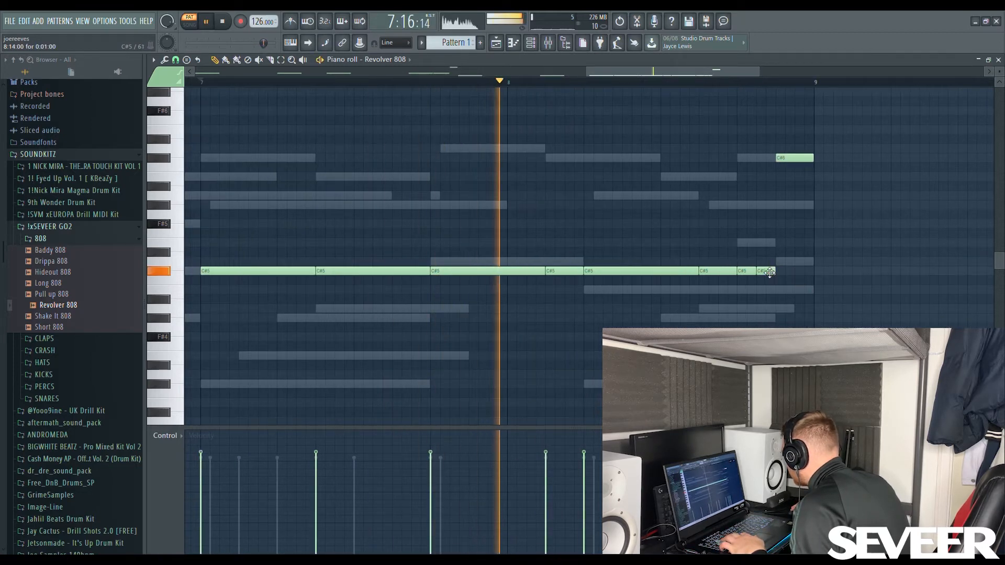
drag(755, 273, 751, 277)
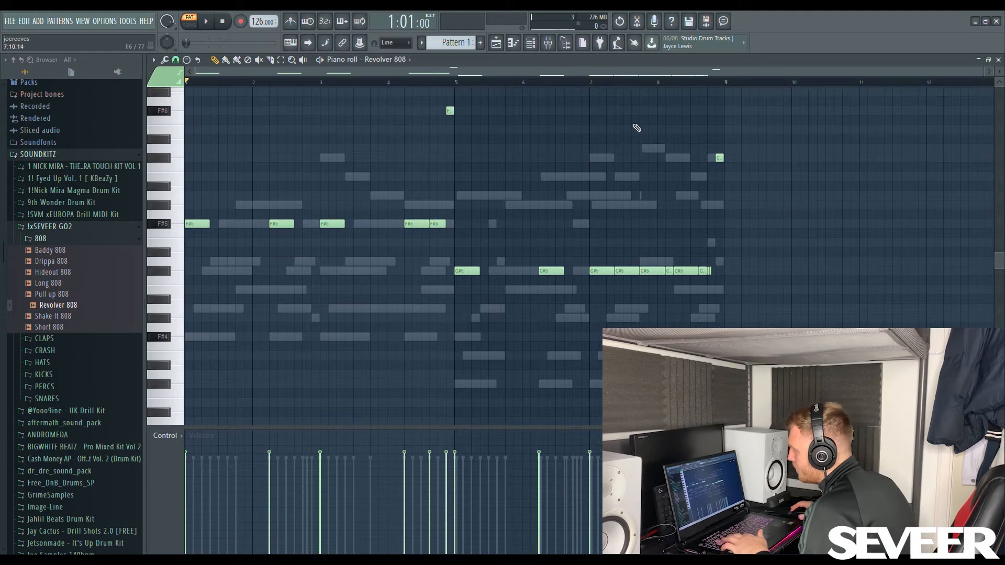
key(space)
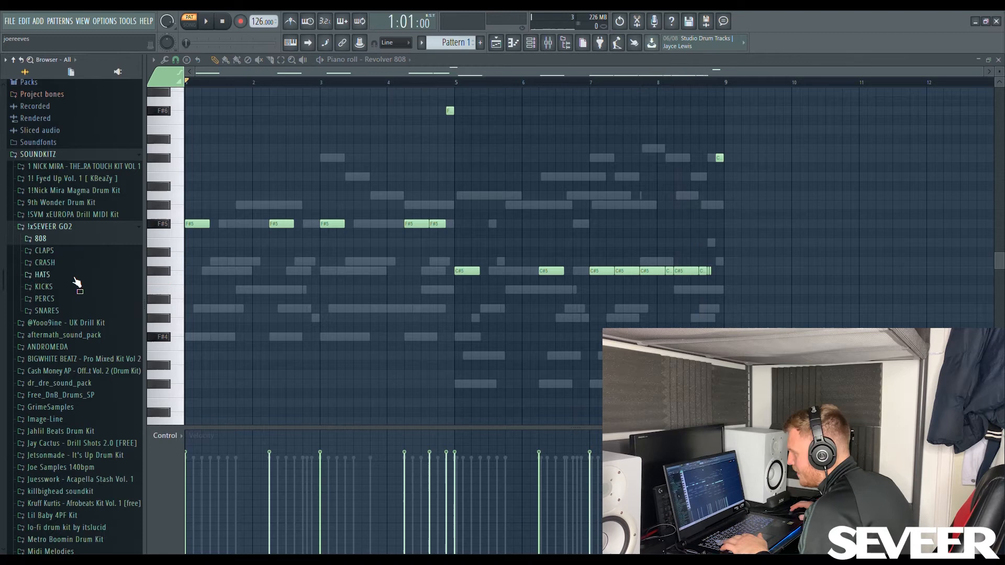
- Add the Trap Hat from the kit's HATS folder and write a two-bar C5 pattern with quick rolls on F#4, D5 and A4
click(74, 278)
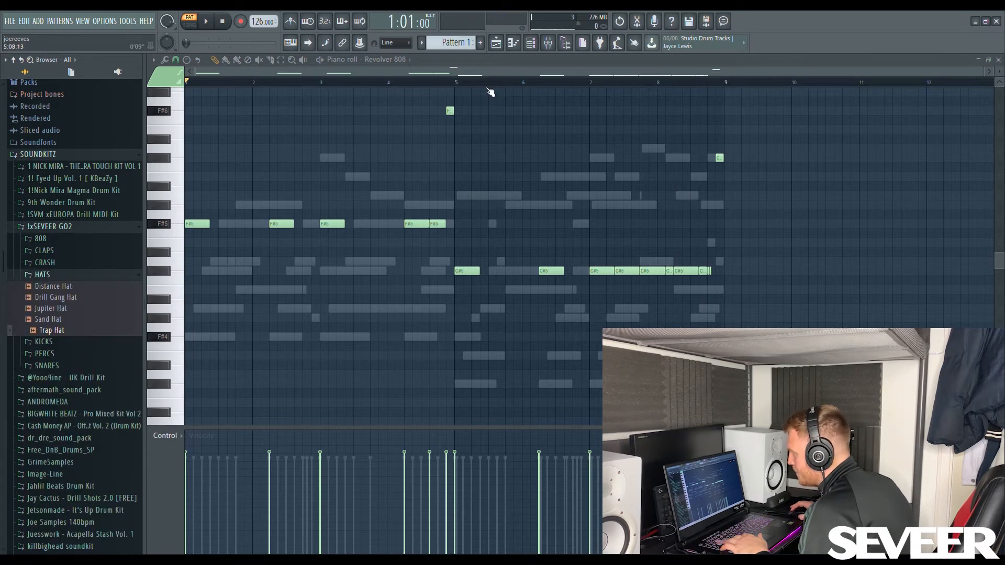
click(541, 41)
drag(298, 183, 289, 175)
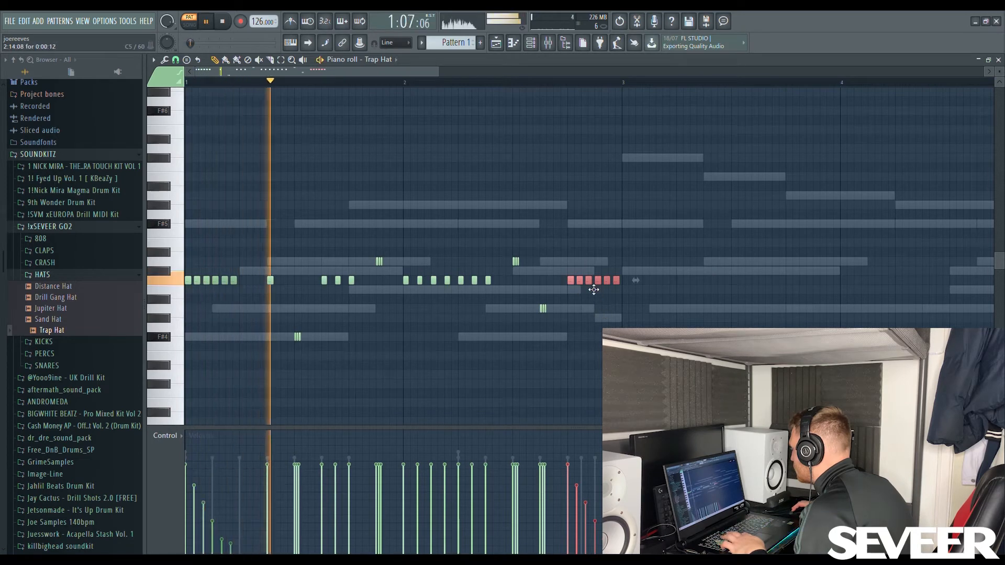
- Lower the six-note hat roll at the end of bar 2 by six semitones to F#4 and extend the hat pattern to eight bars
key(shift+Down)
key(shift+Down)
key(shift+Down)
key(shift+Down)
key(shift+Down)
key(shift+Down)
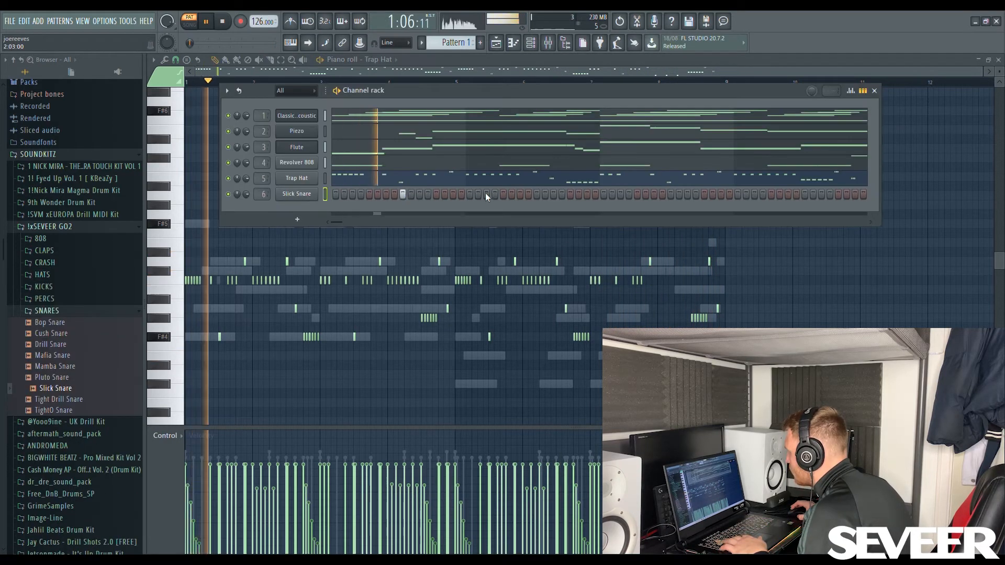
- Place Slick Snare hits on steps 25, 41 and 57 and duplicate the four-bar snare pattern into bars 5 to 8
click(535, 194)
click(671, 194)
click(804, 194)
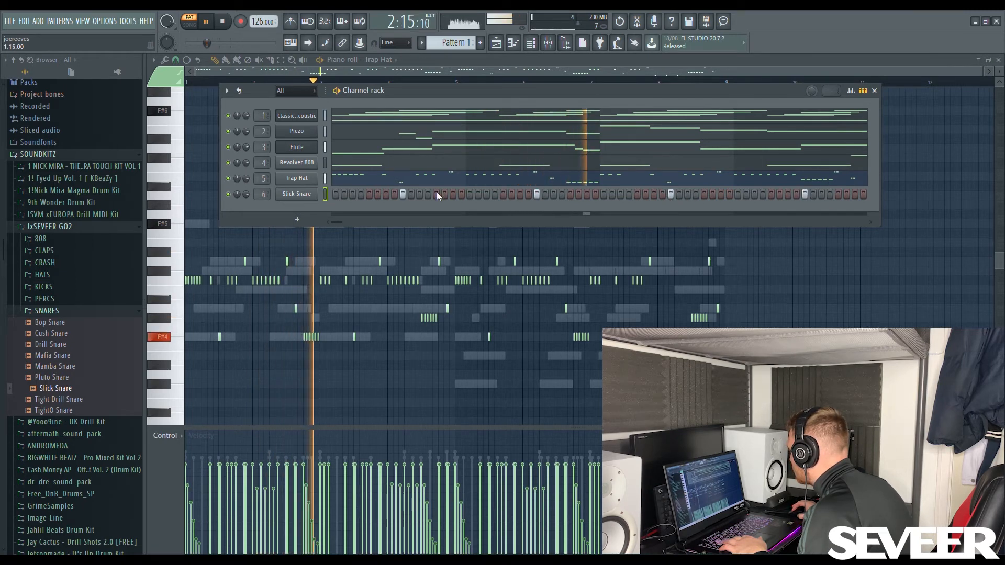
right_click(308, 196)
click(326, 203)
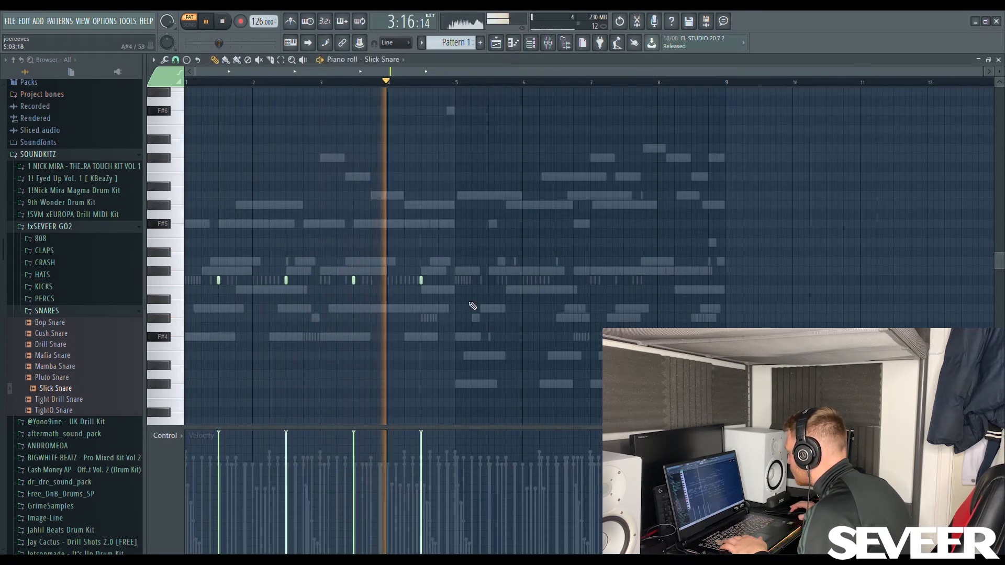
key(ctrl+b)
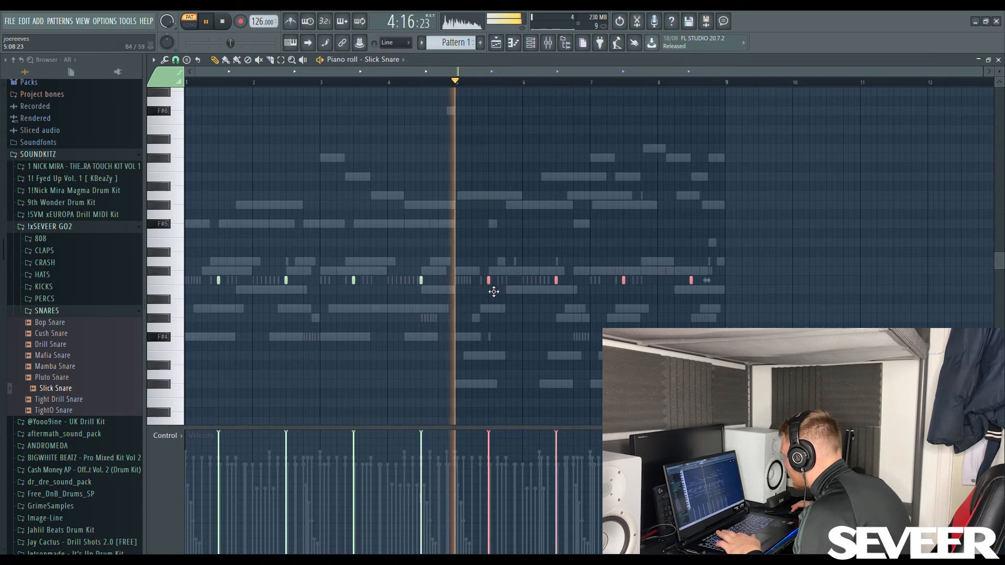
- Add a Mamba Snare channel from the SNARES folder with hits on steps 3, 9, 25, 41, 57 and 63
click(56, 309)
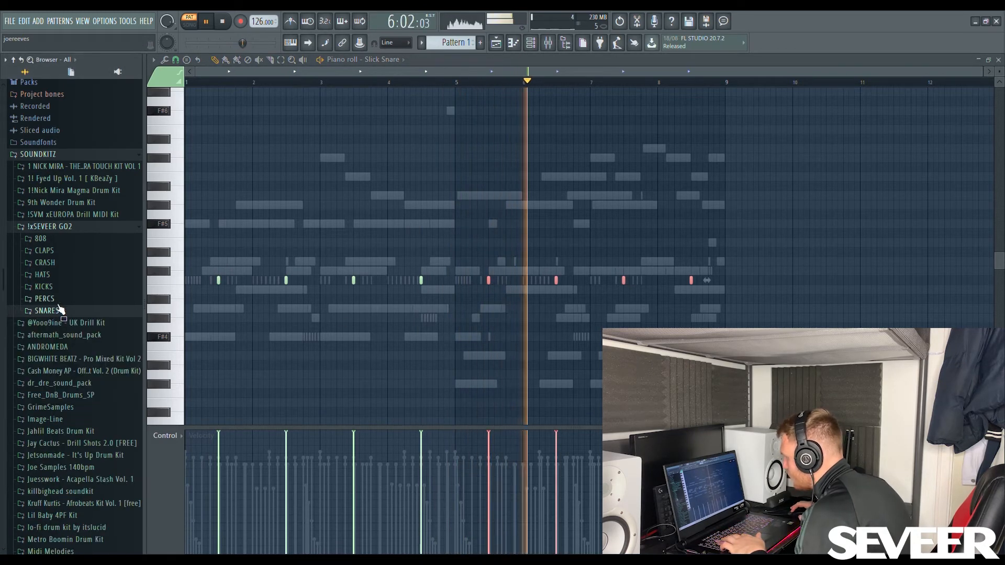
click(58, 310)
drag(62, 377, 375, 255)
key(F6)
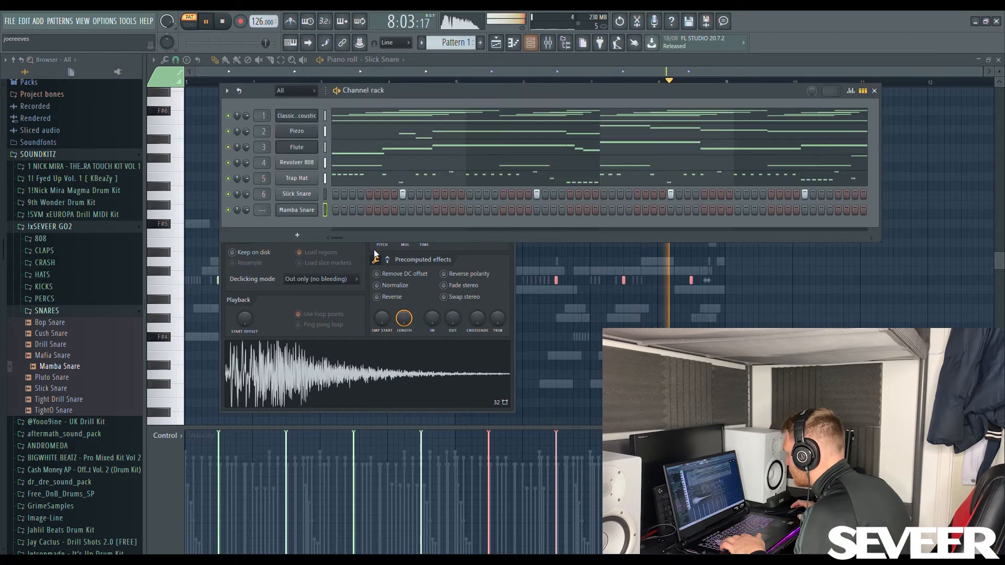
click(536, 210)
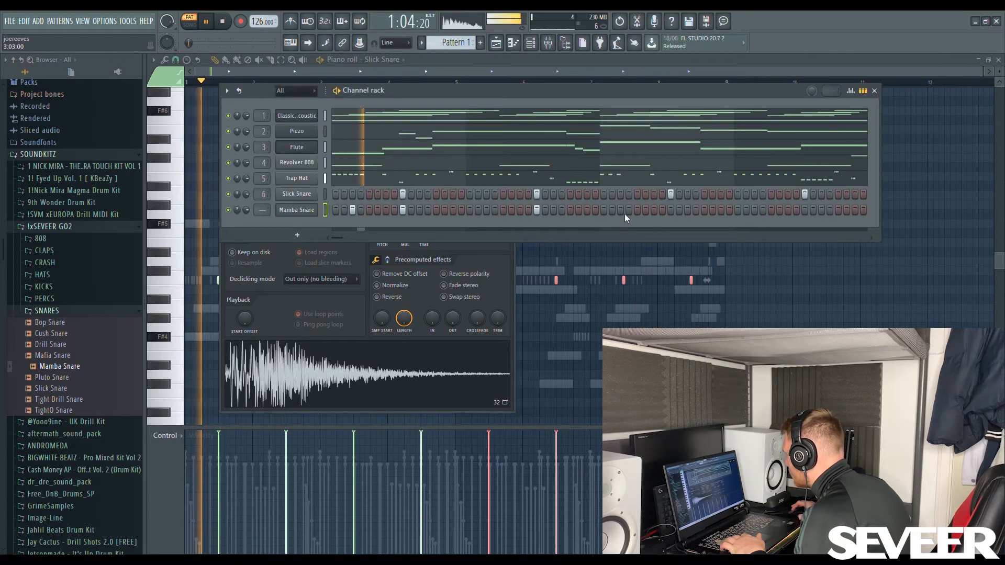
click(671, 210)
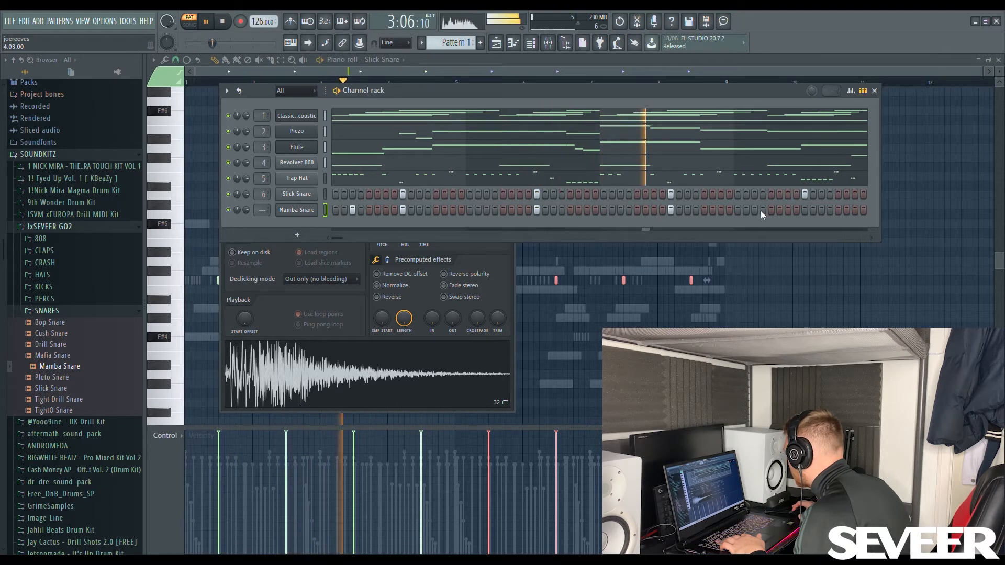
click(804, 210)
click(854, 210)
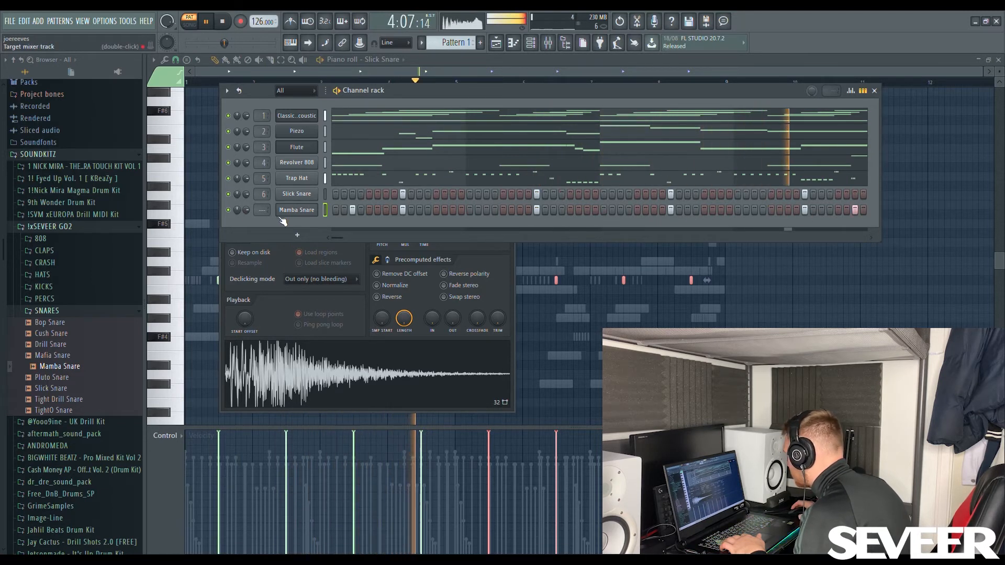
- Duplicate the four-bar Mamba Snare pattern into bars 5 to 8
right_click(297, 215)
click(319, 224)
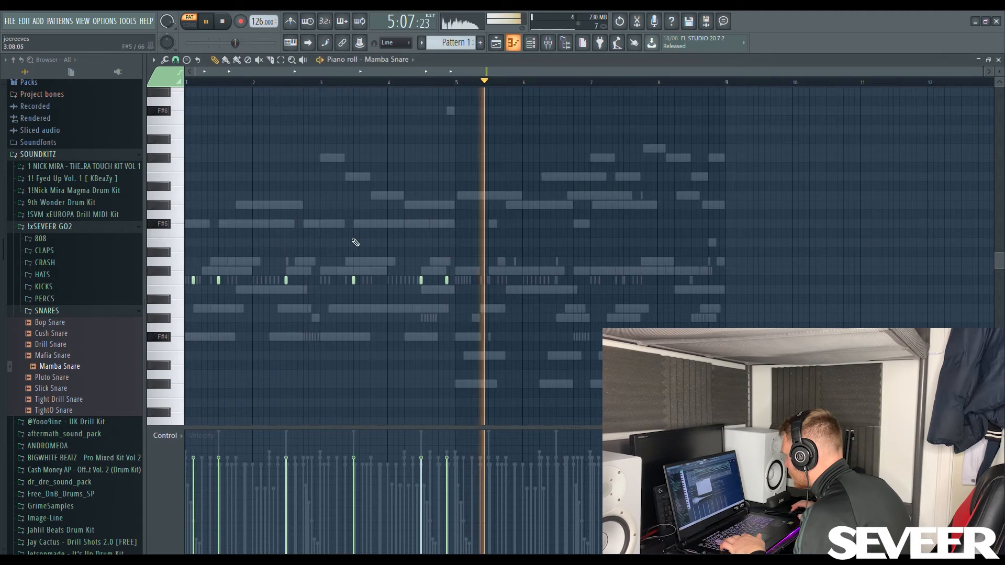
drag(492, 292, 198, 280)
key(ctrl+b)
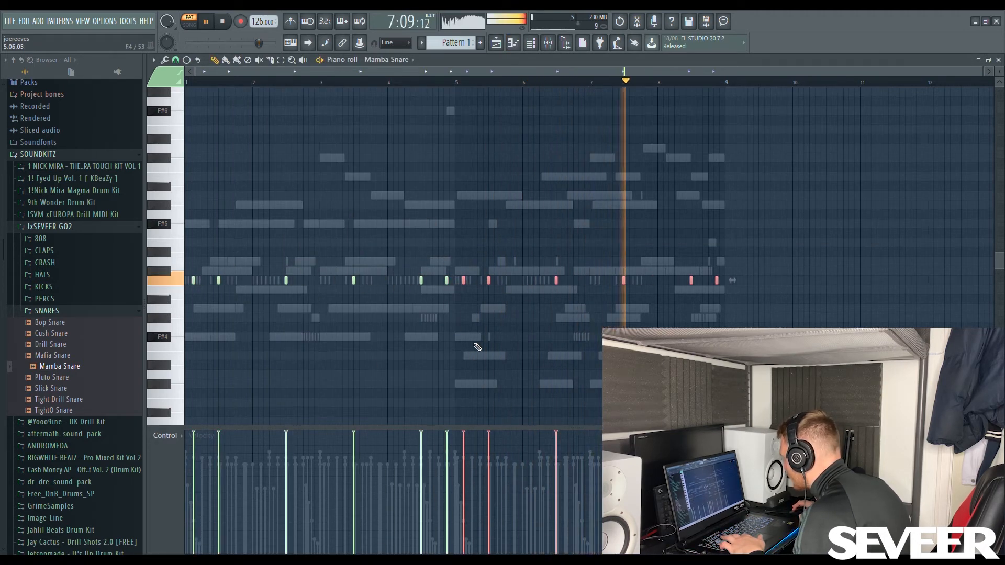
- Add a Cush Snare channel with hits on steps 47 and 51, and copy both hits four bars on, across bars 7 and 8
click(55, 336)
drag(50, 333, 152, 310)
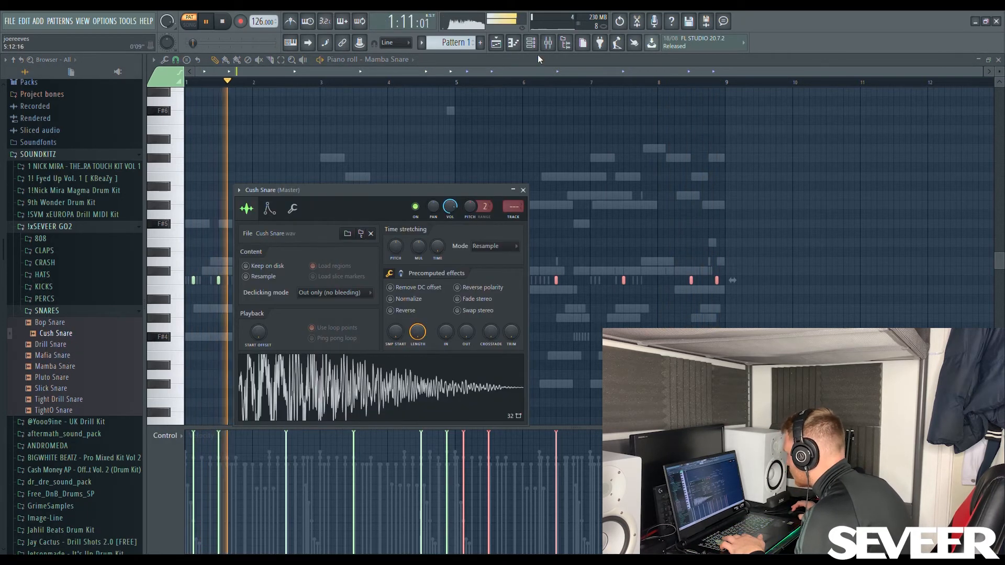
key(F6)
click(721, 225)
click(763, 225)
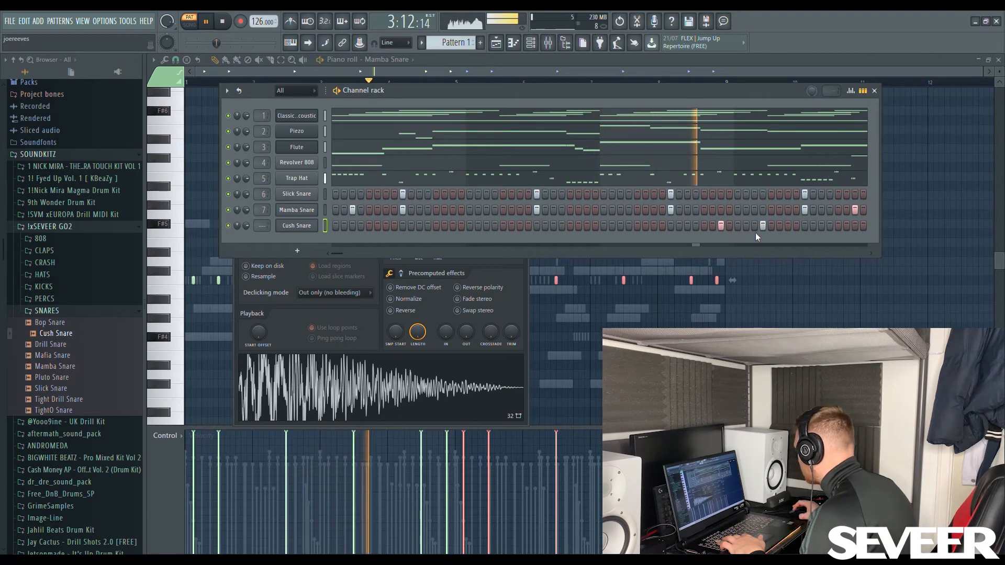
key(F7)
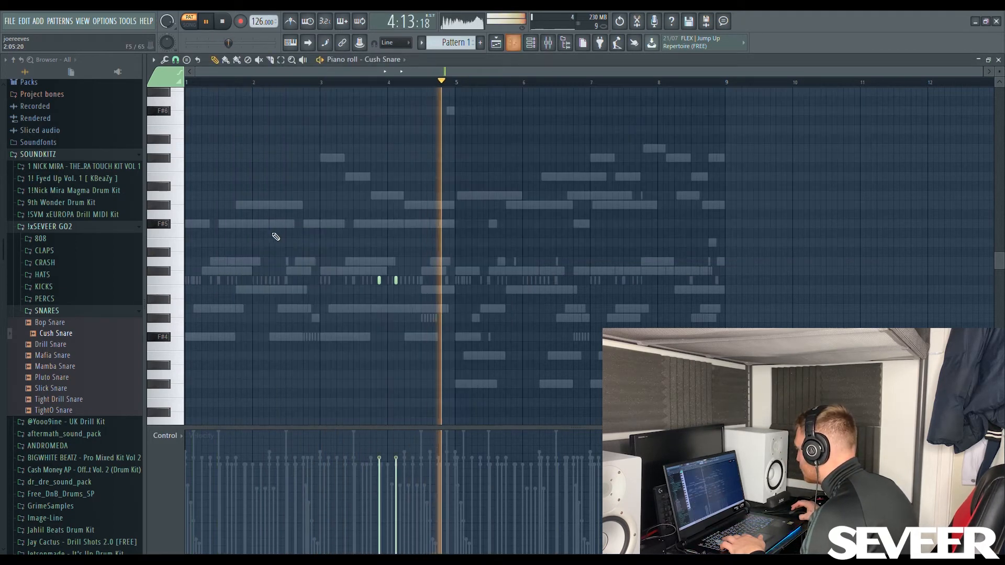
drag(376, 281, 652, 277)
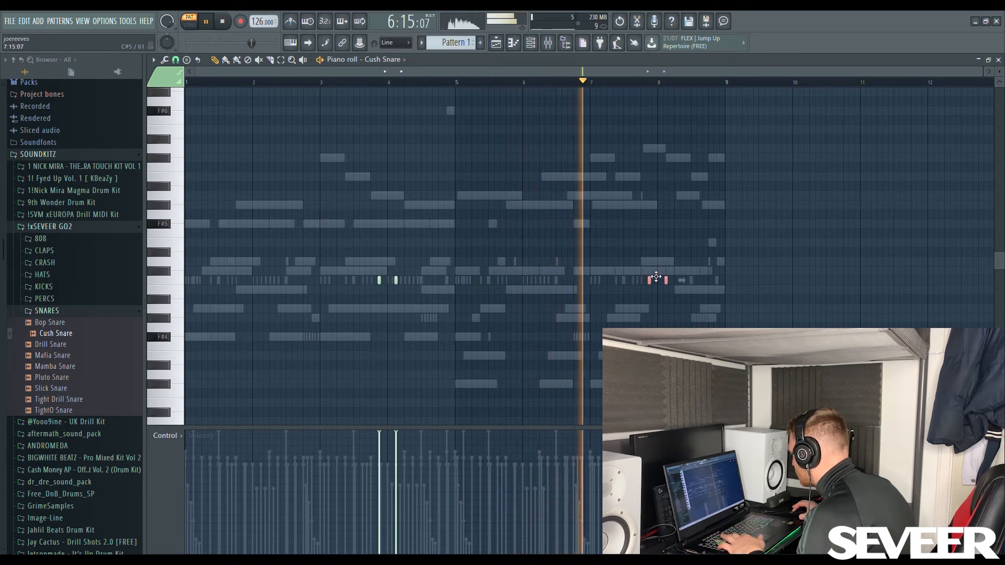
- Route the Cush Snare channel to mixer Insert 8, return to the playlist and stop playback
click(548, 43)
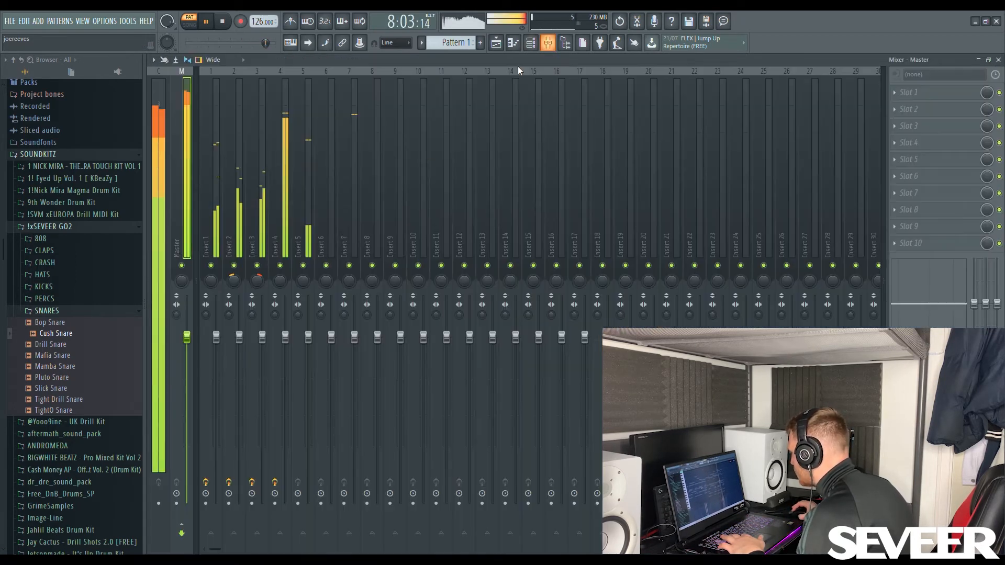
click(496, 44)
key(space)
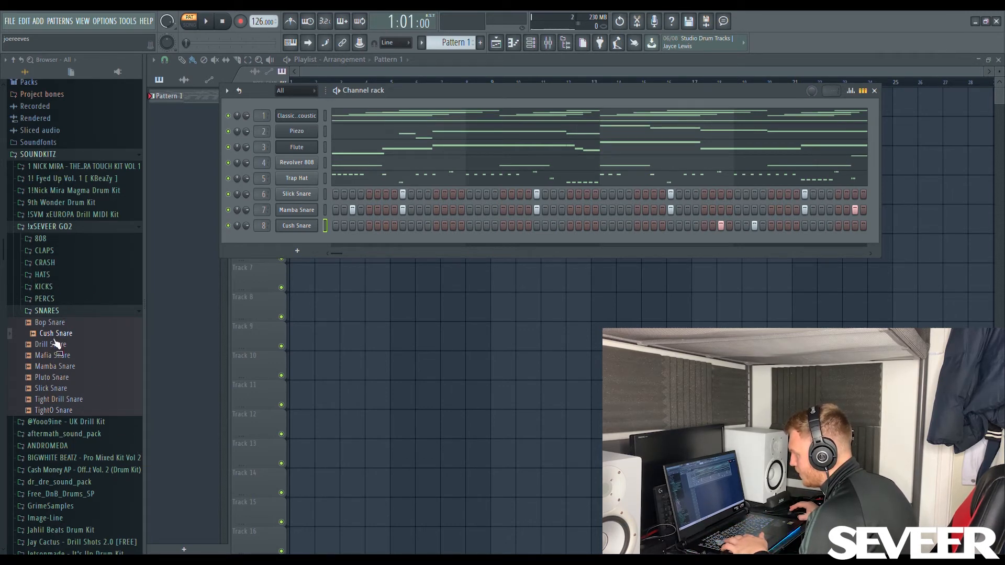
- Add an Open Hat 1 channel from the Travis Scott Drum Kit's Open Hats folder, with hits on steps 5 and 37
scroll(55, 366, down, 10)
click(57, 476)
scroll(54, 505, down, 5)
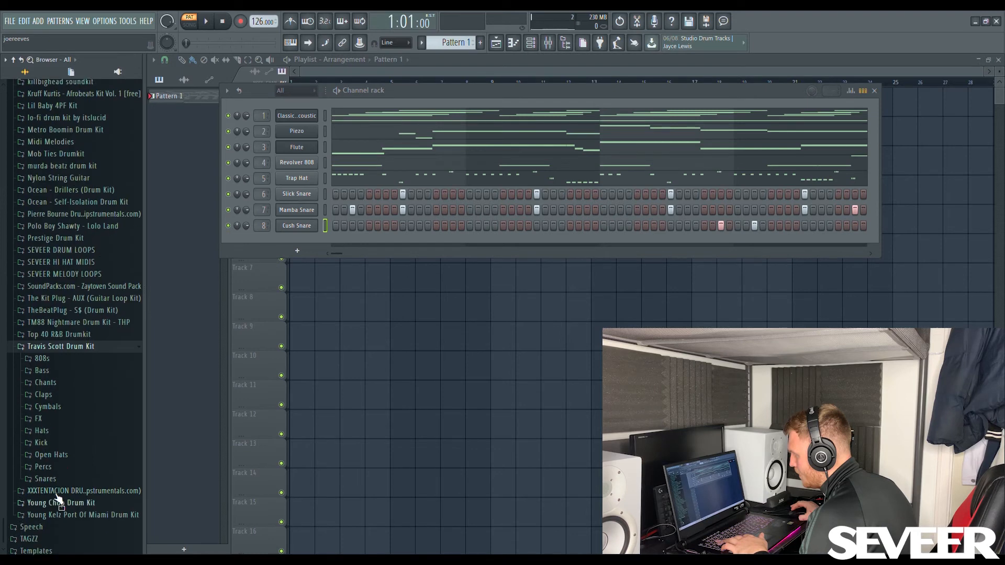
key(space)
click(51, 455)
drag(53, 464, 588, 245)
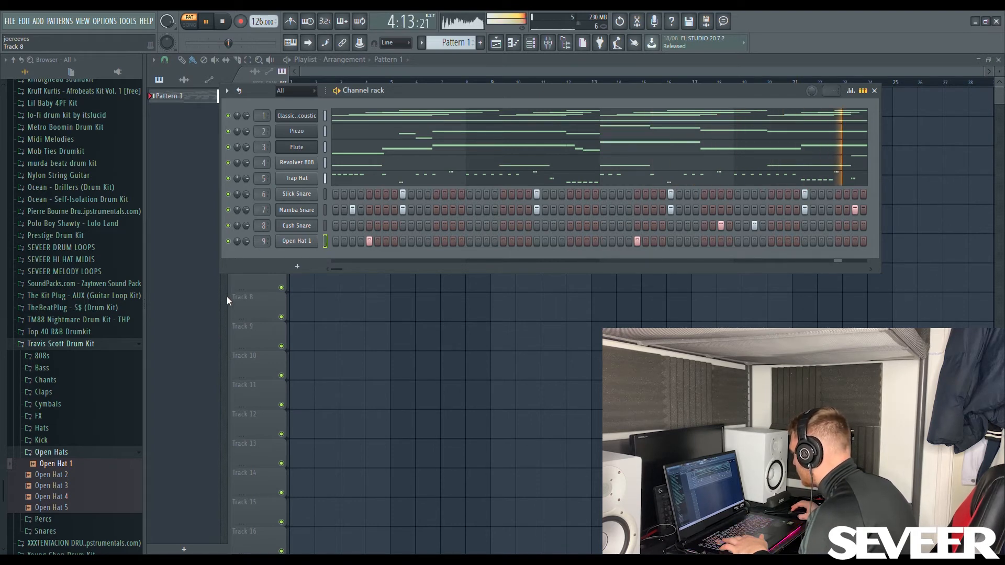
click(107, 344)
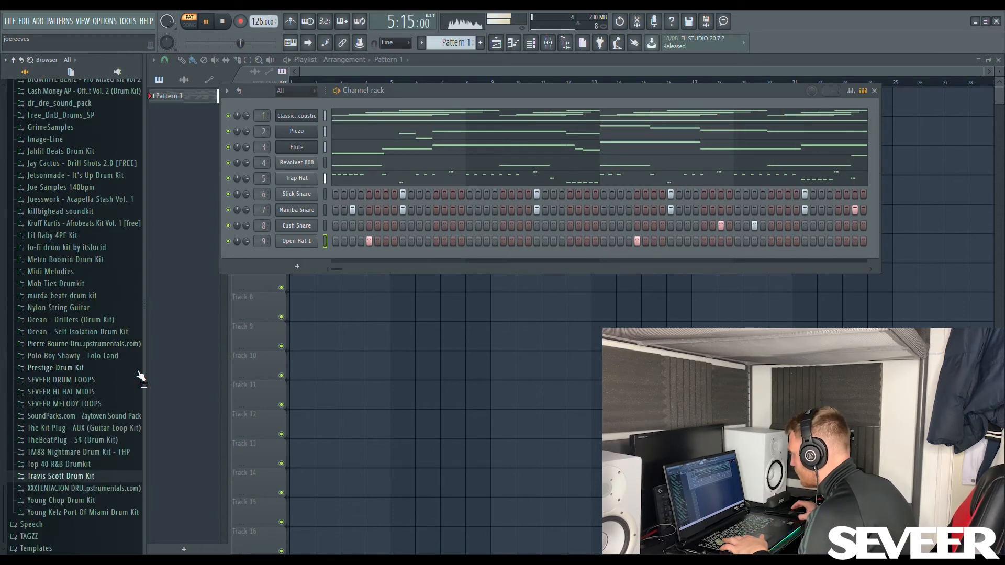
- Copy both Open Hat 1 hits four bars on, into bars 5 and 7, and stop playback
key(F7)
key(ctrl+a)
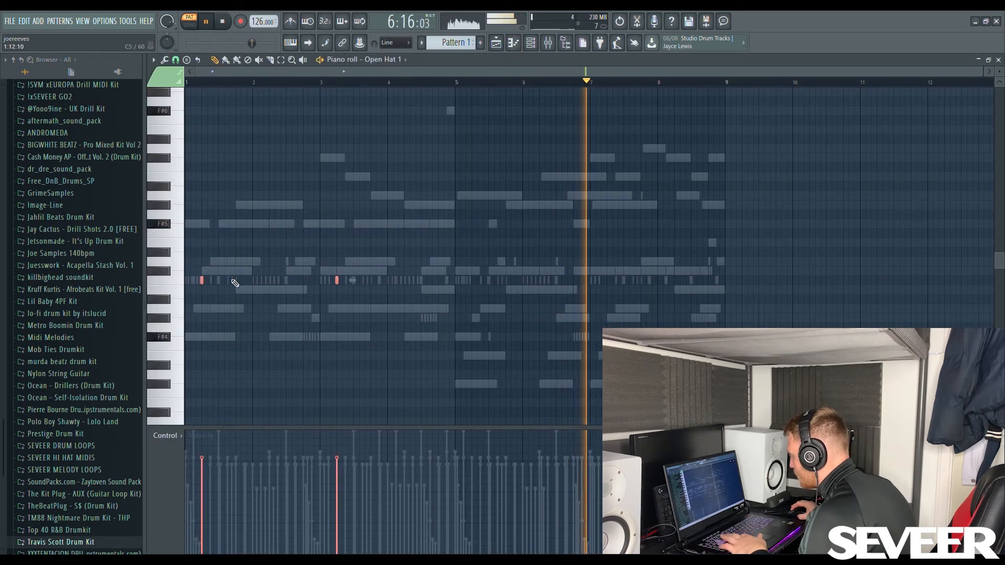
drag(203, 281, 482, 282)
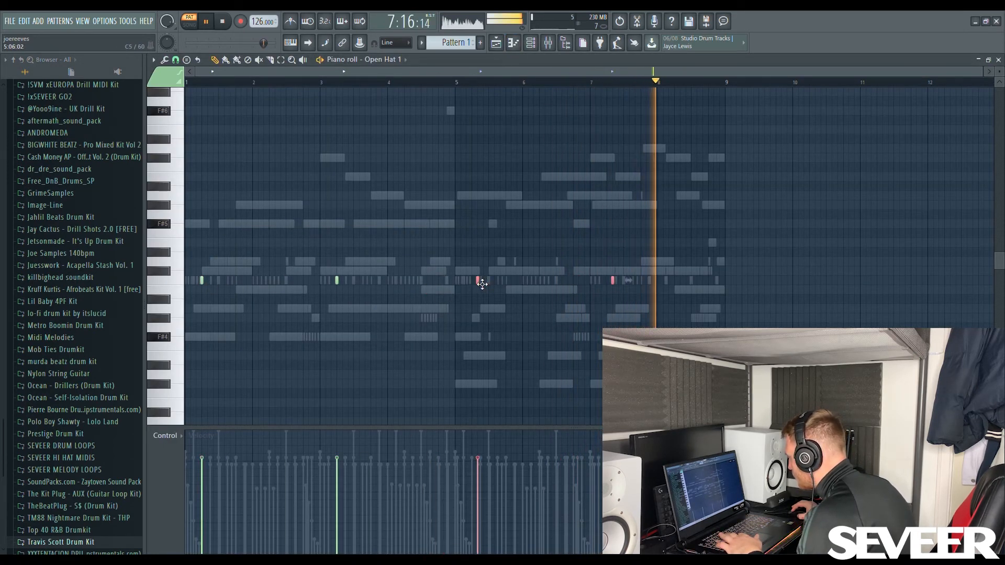
key(space)
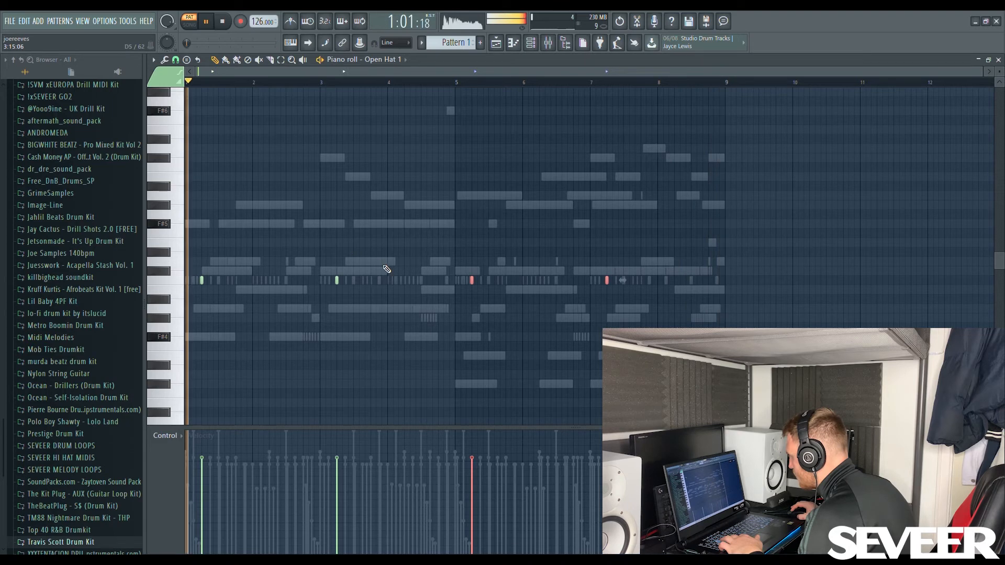
- Add an Elite Kick channel from !xSEVEER GO2's KICKS folder with hits on steps 1, 21, 33, 53 and 59, repeated four bars on
scroll(107, 377, up, 5)
scroll(104, 361, down, 5)
scroll(104, 356, up, 6)
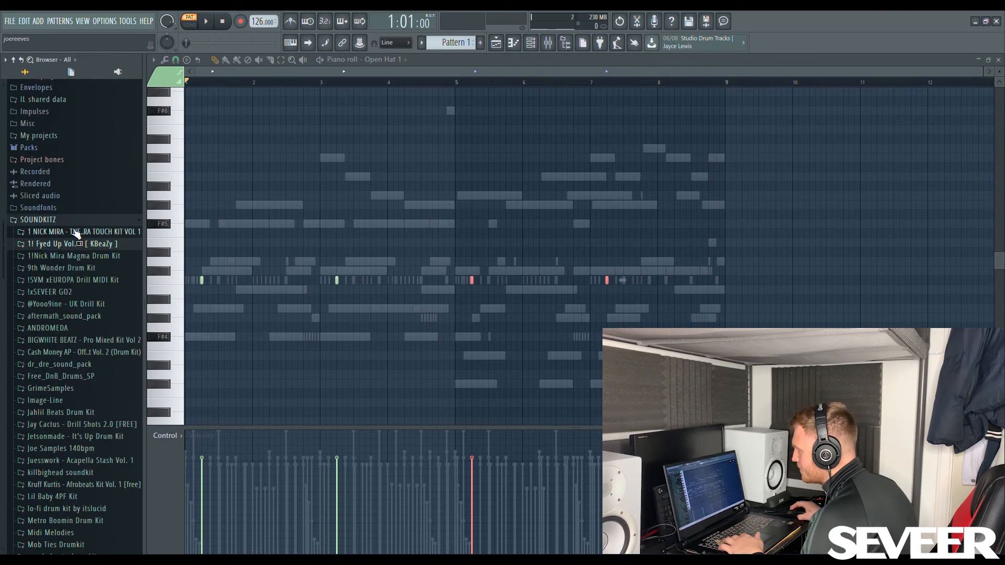
click(81, 309)
click(81, 296)
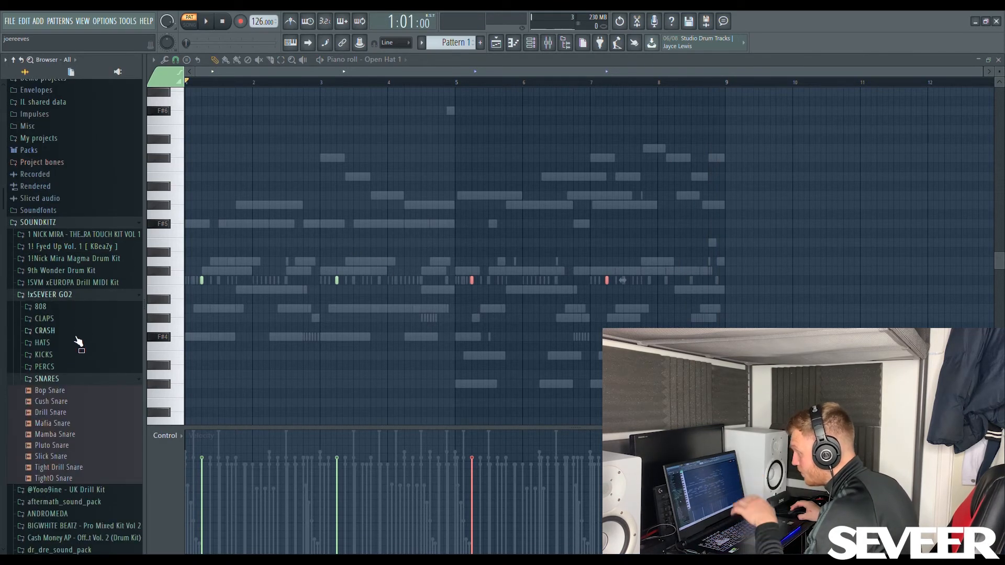
click(73, 354)
drag(71, 379, 406, 176)
click(441, 108)
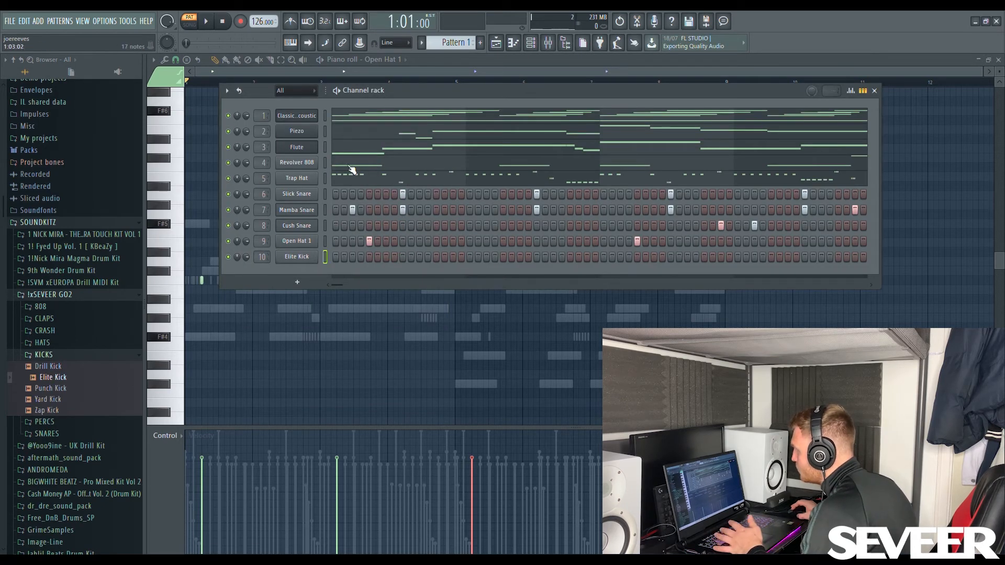
click(338, 254)
key(space)
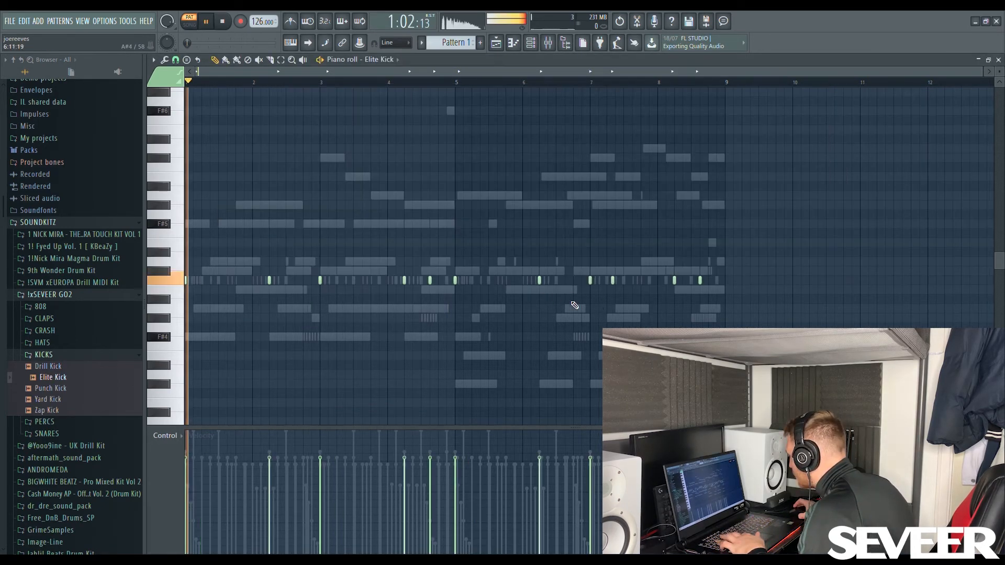
- Place additional Elite Kick hits on steps 7 and 13 of bar 7 and step 13 of bar 8
scroll(617, 305, up, 5)
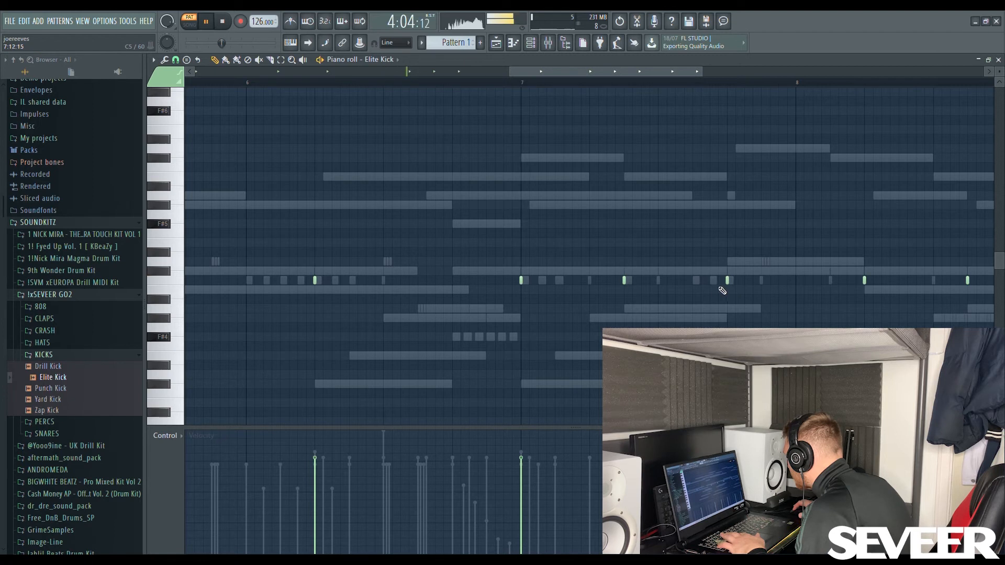
scroll(733, 289, down, 5)
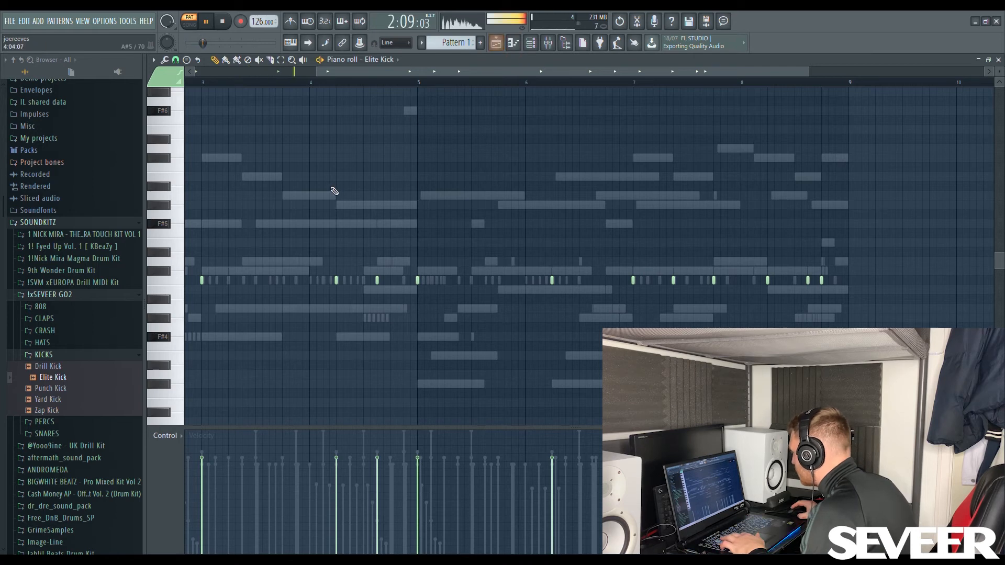
scroll(334, 191, down, 2)
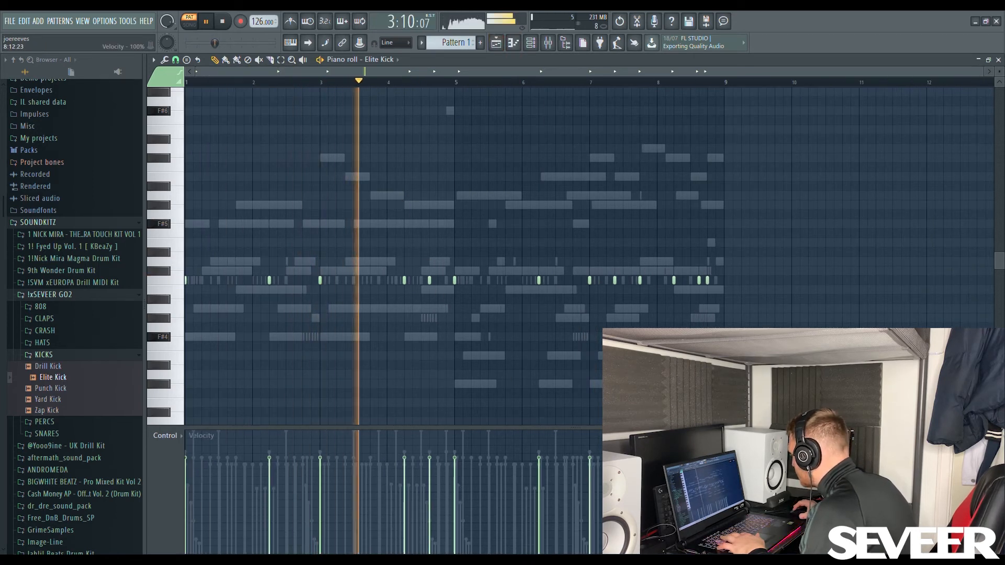
click(495, 44)
click(510, 45)
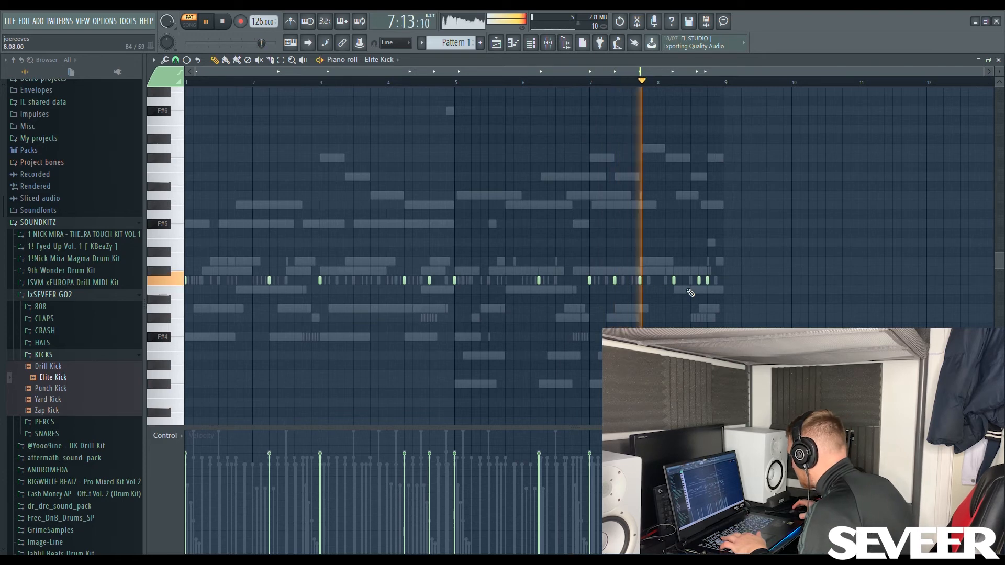
scroll(689, 304, up, 2)
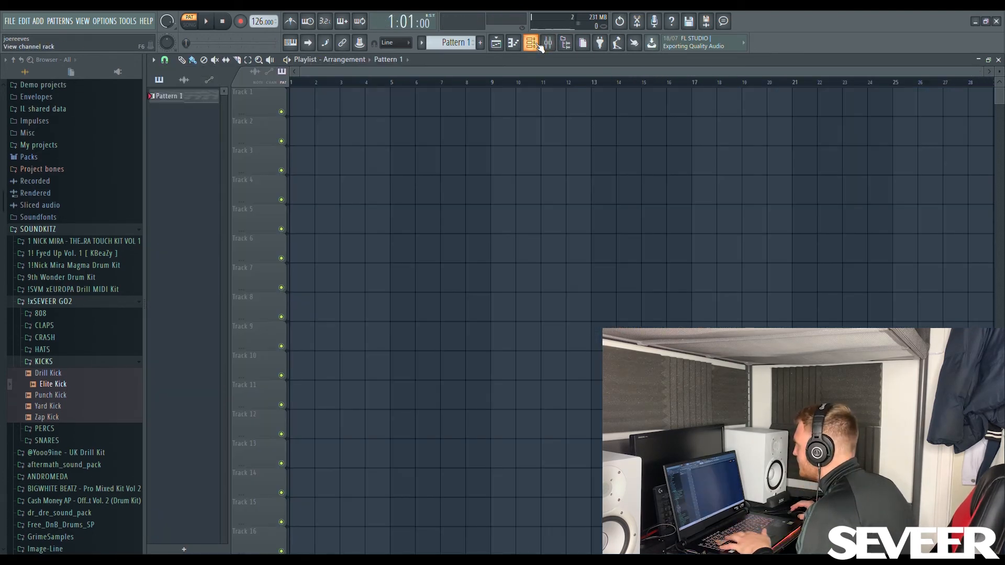
- Play the full eight-bar pattern with the channel rack shown, return to the playlist and stop playback
click(538, 45)
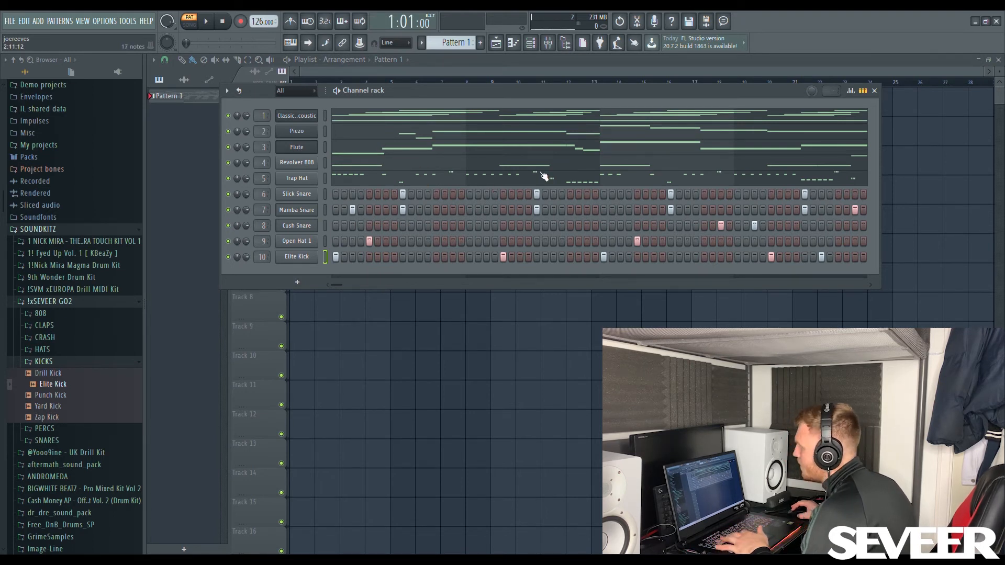
key(space)
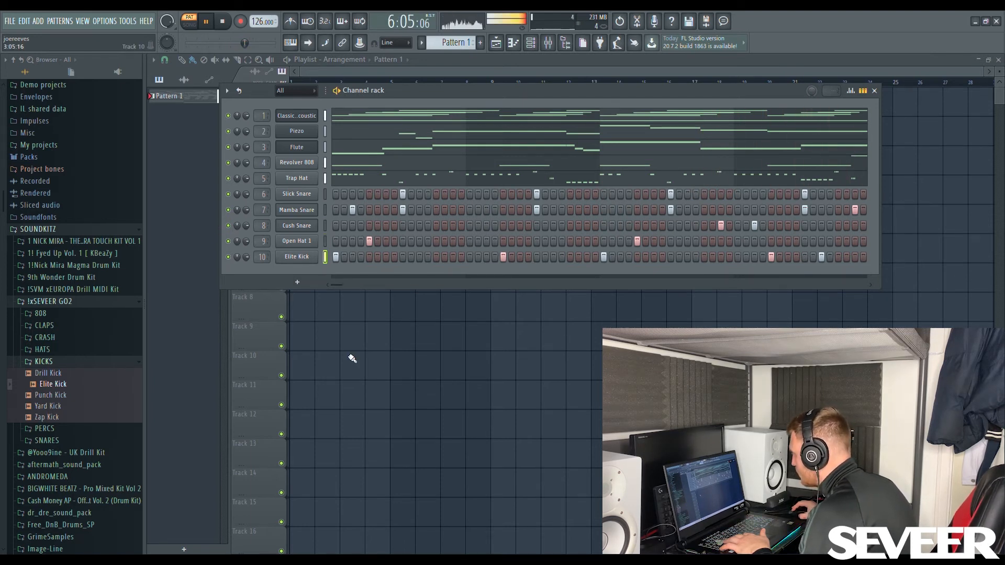
key(F6)
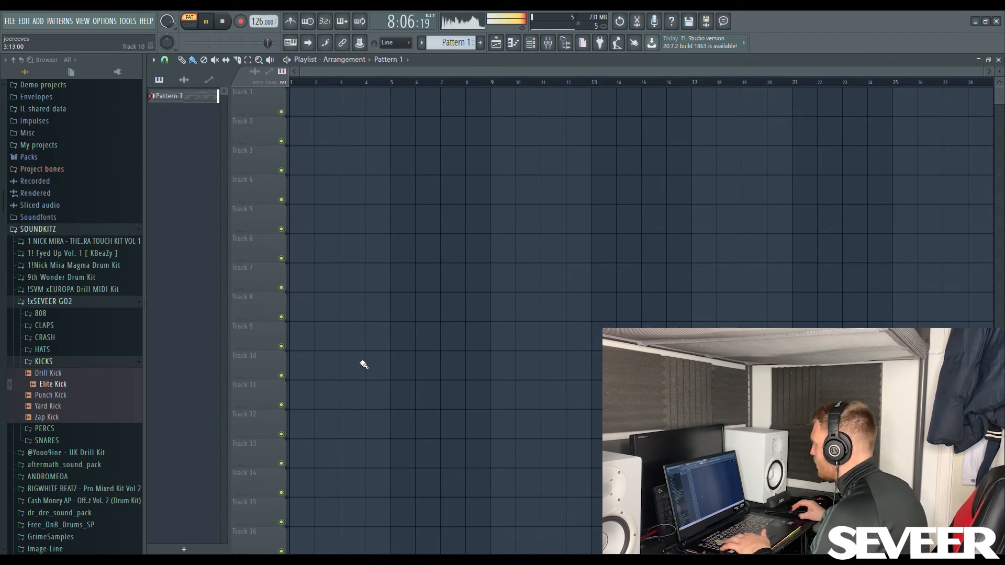
key(space)
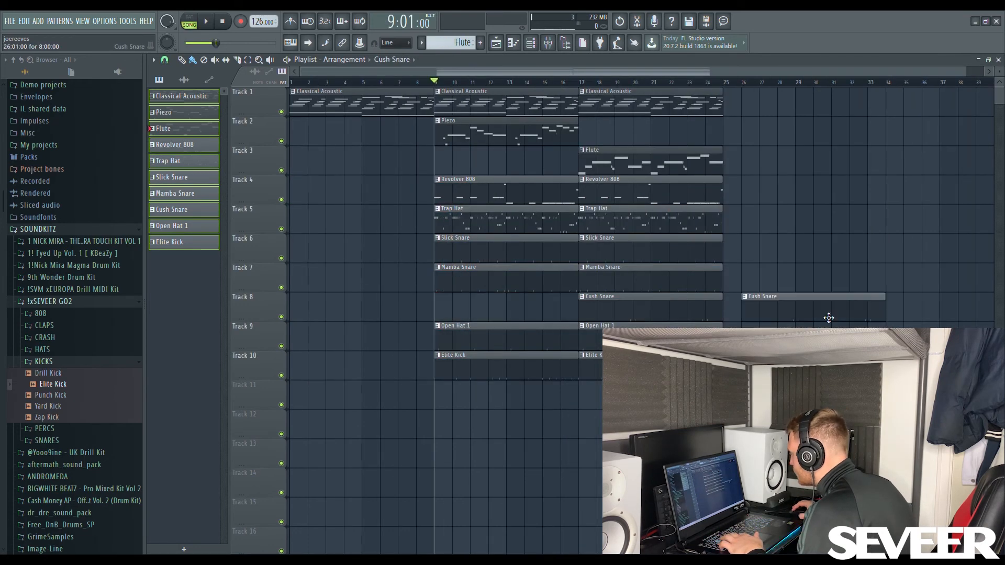
- Place the Ze Crash sample from !xSEVEER GO2's CRASH folder on Track 12, just before bar 9
scroll(83, 366, up, 7)
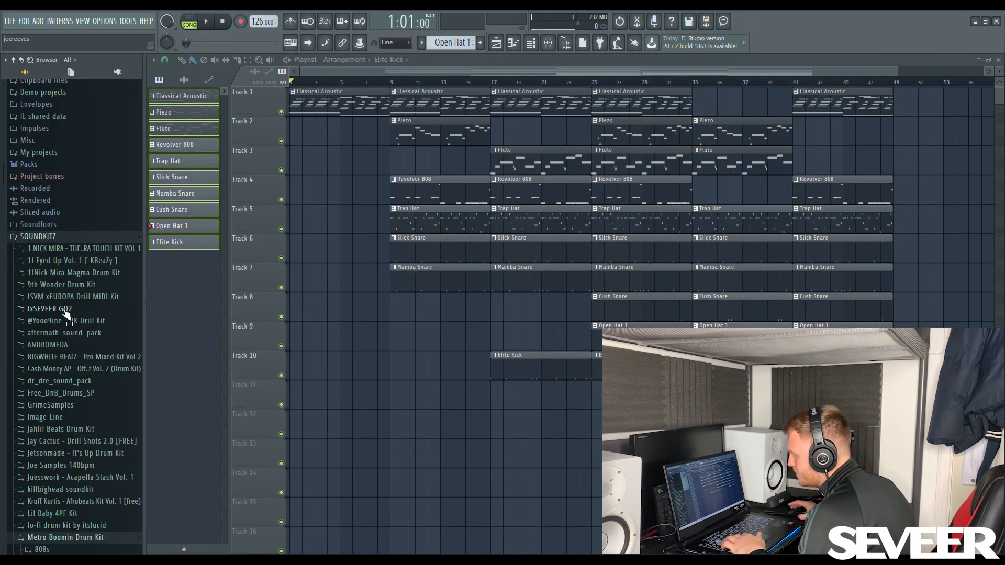
click(62, 310)
click(58, 344)
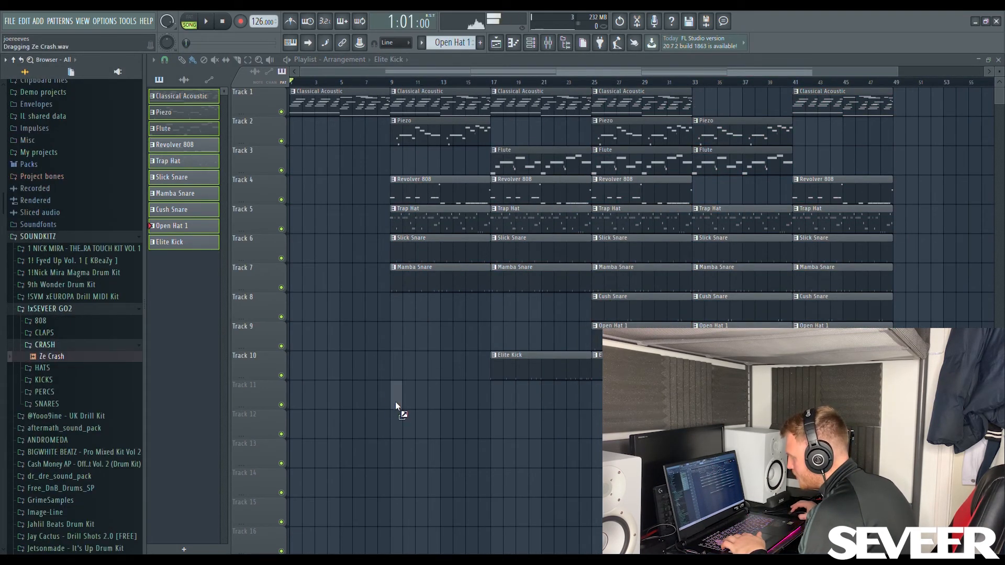
drag(379, 433, 380, 432)
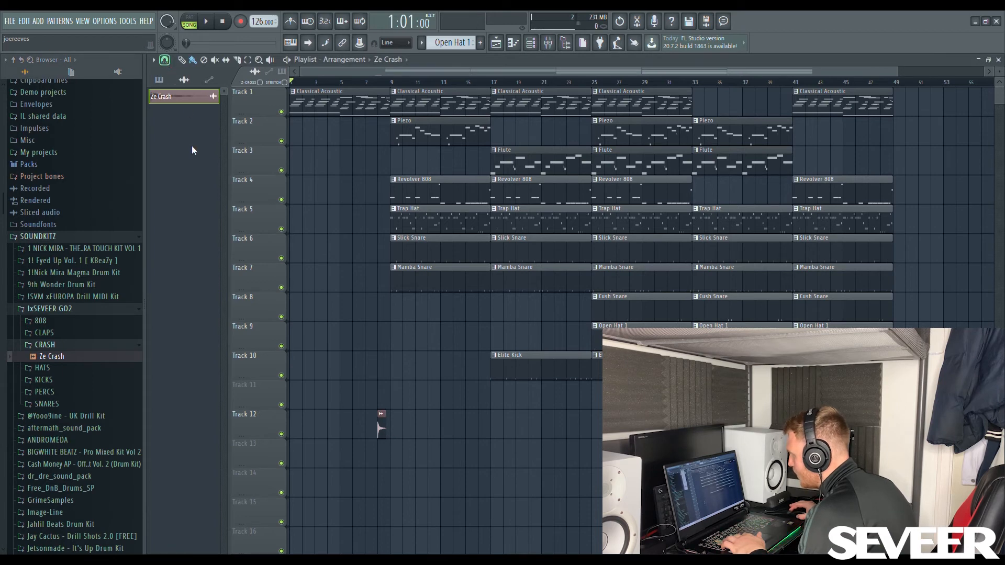
- Reverse the Ze Crash sample on Track 12 and line up the clip's end with bar 9
scroll(415, 445, up, 5)
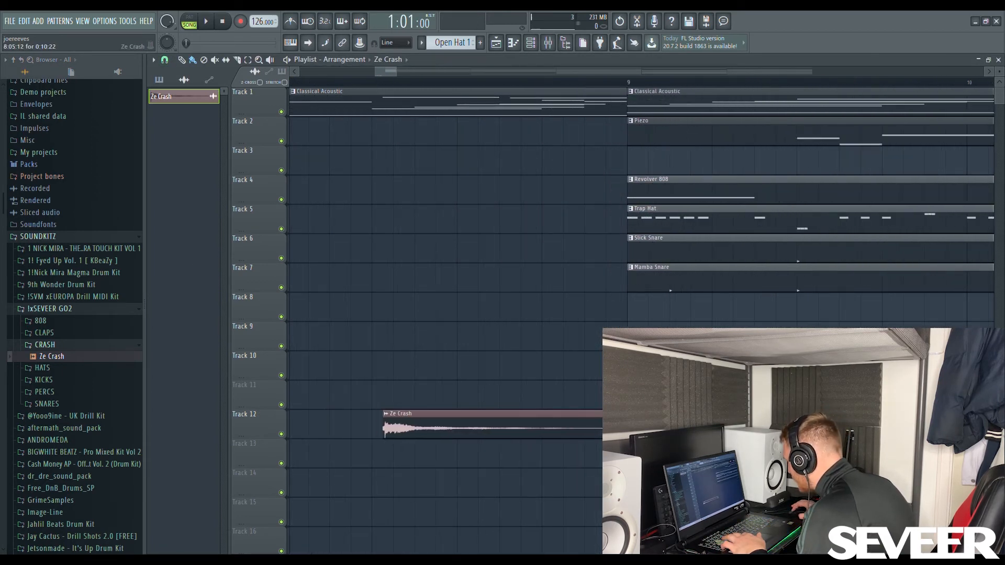
scroll(597, 444, up, 2)
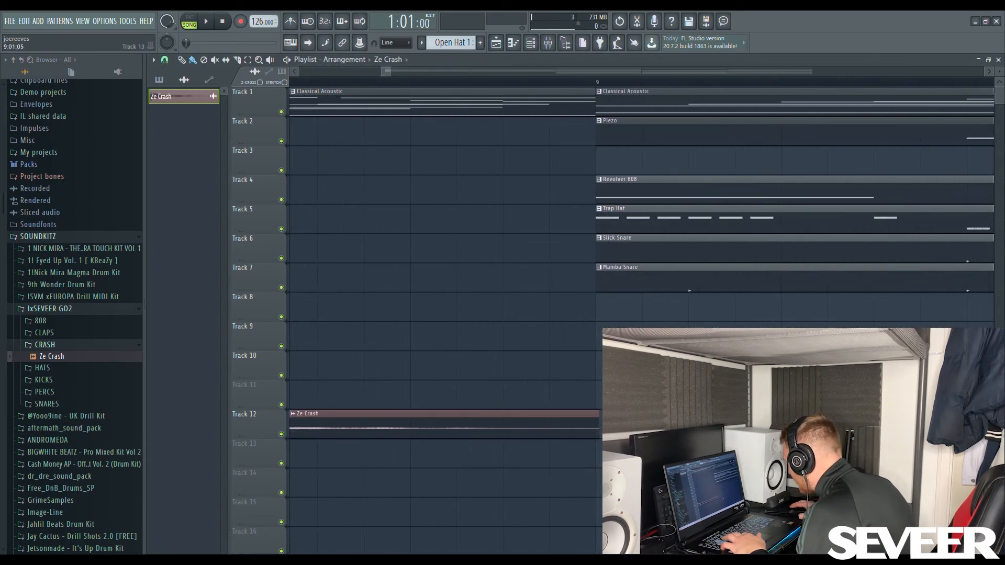
double_click(585, 436)
click(325, 249)
drag(375, 272, 375, 264)
click(455, 122)
- Play the arrangement and delete the Mamba Snare clip from bars 9 to 16
scroll(532, 365, down, 5)
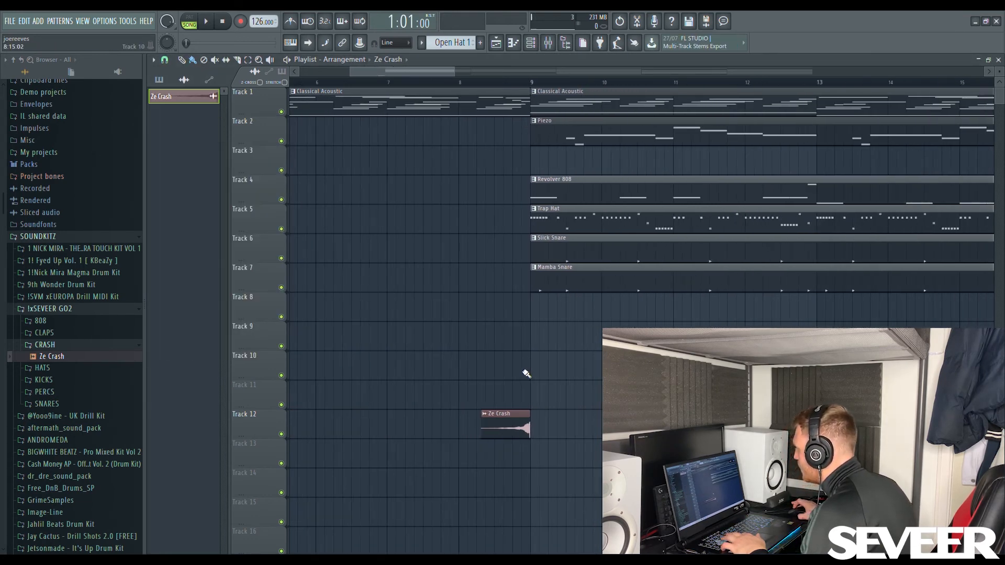
key(space)
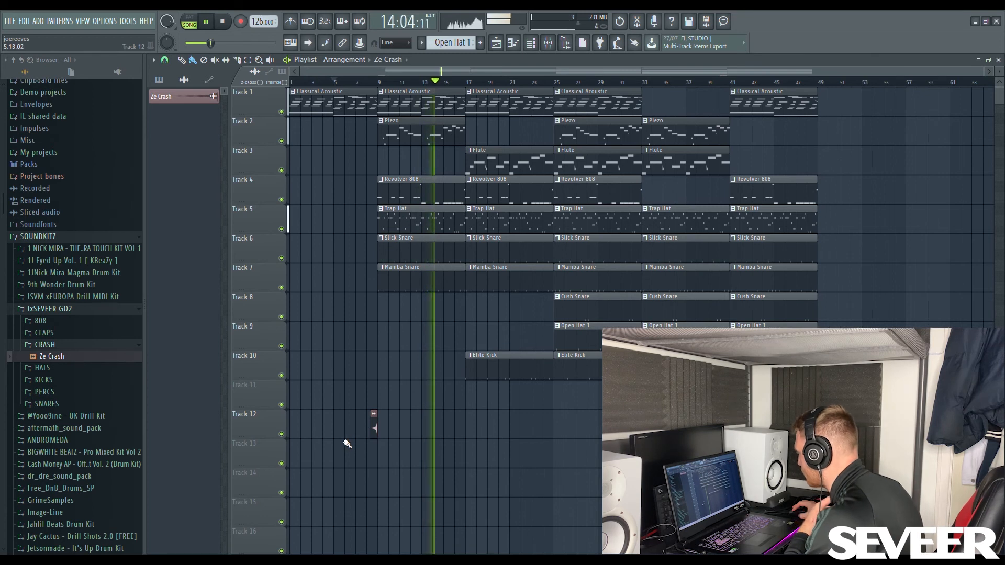
right_click(430, 284)
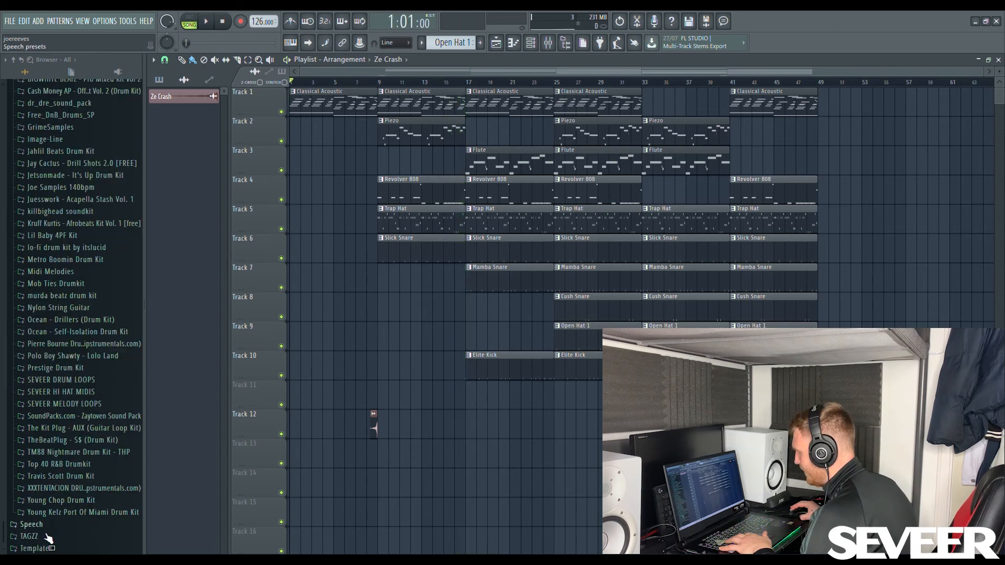
- Place the Seveer new tag sample from the TAGZZ folder on Track 14 at bar 6, and play through the arrangement
click(46, 535)
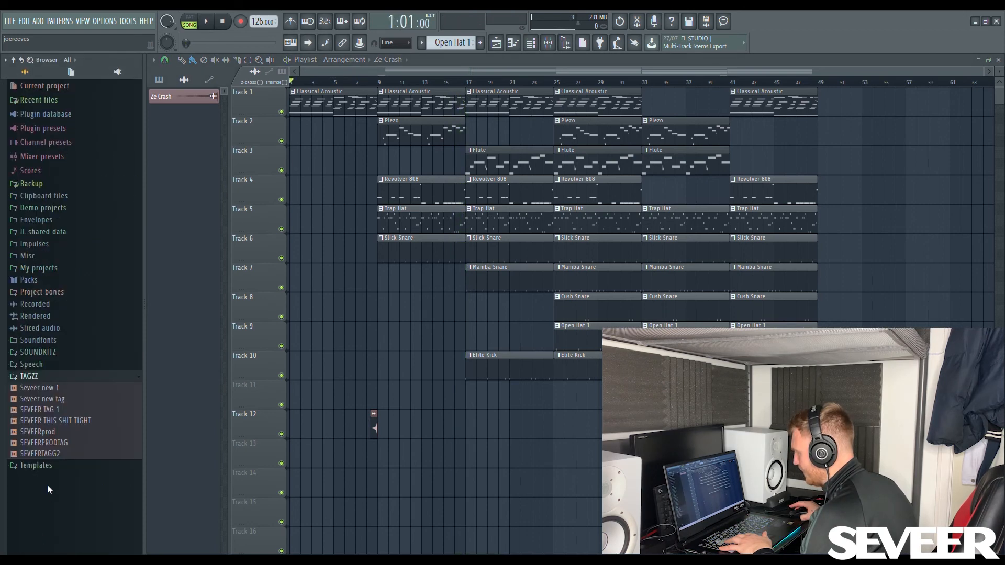
drag(379, 482, 378, 493)
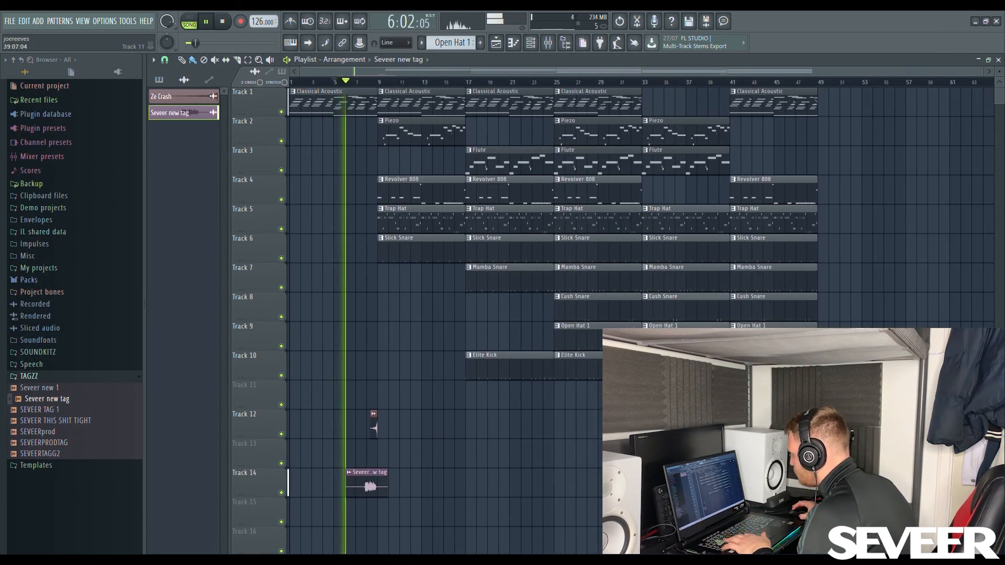
click(530, 43)
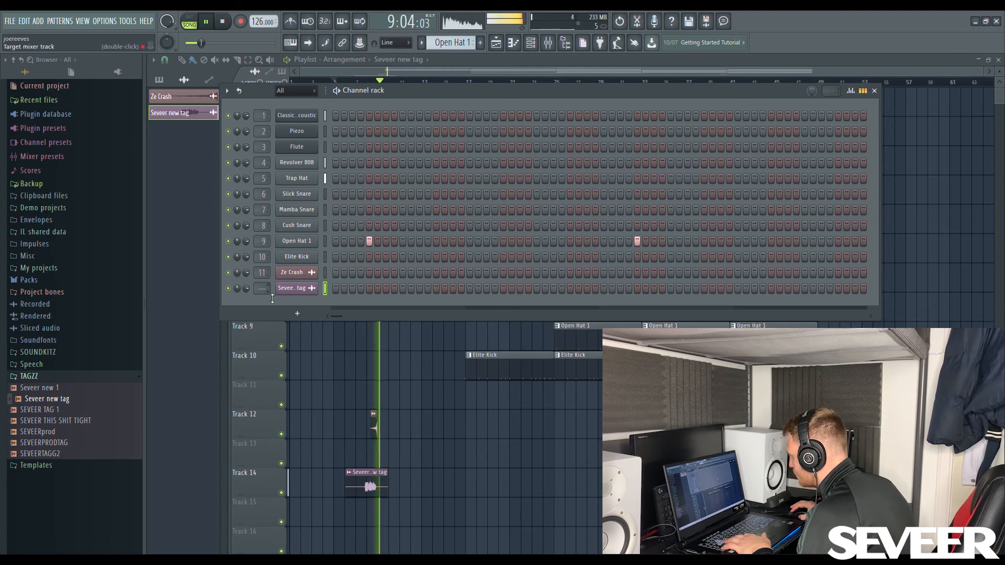
key(F6)
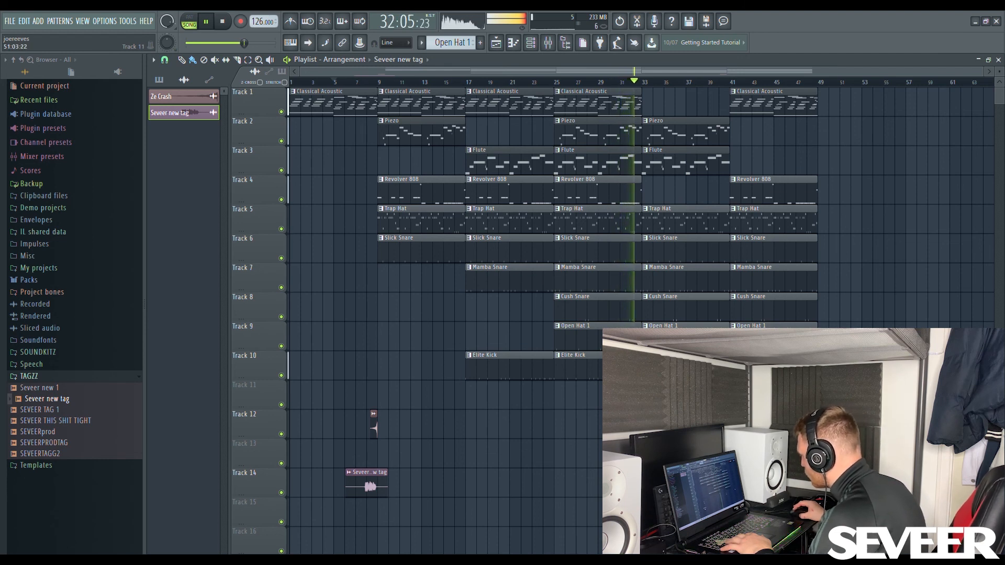
key(space)
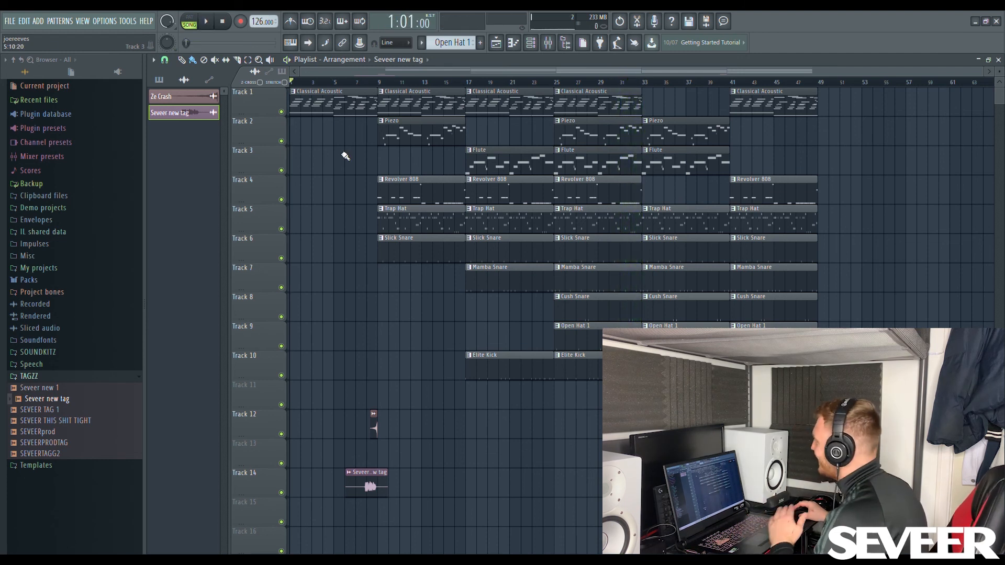